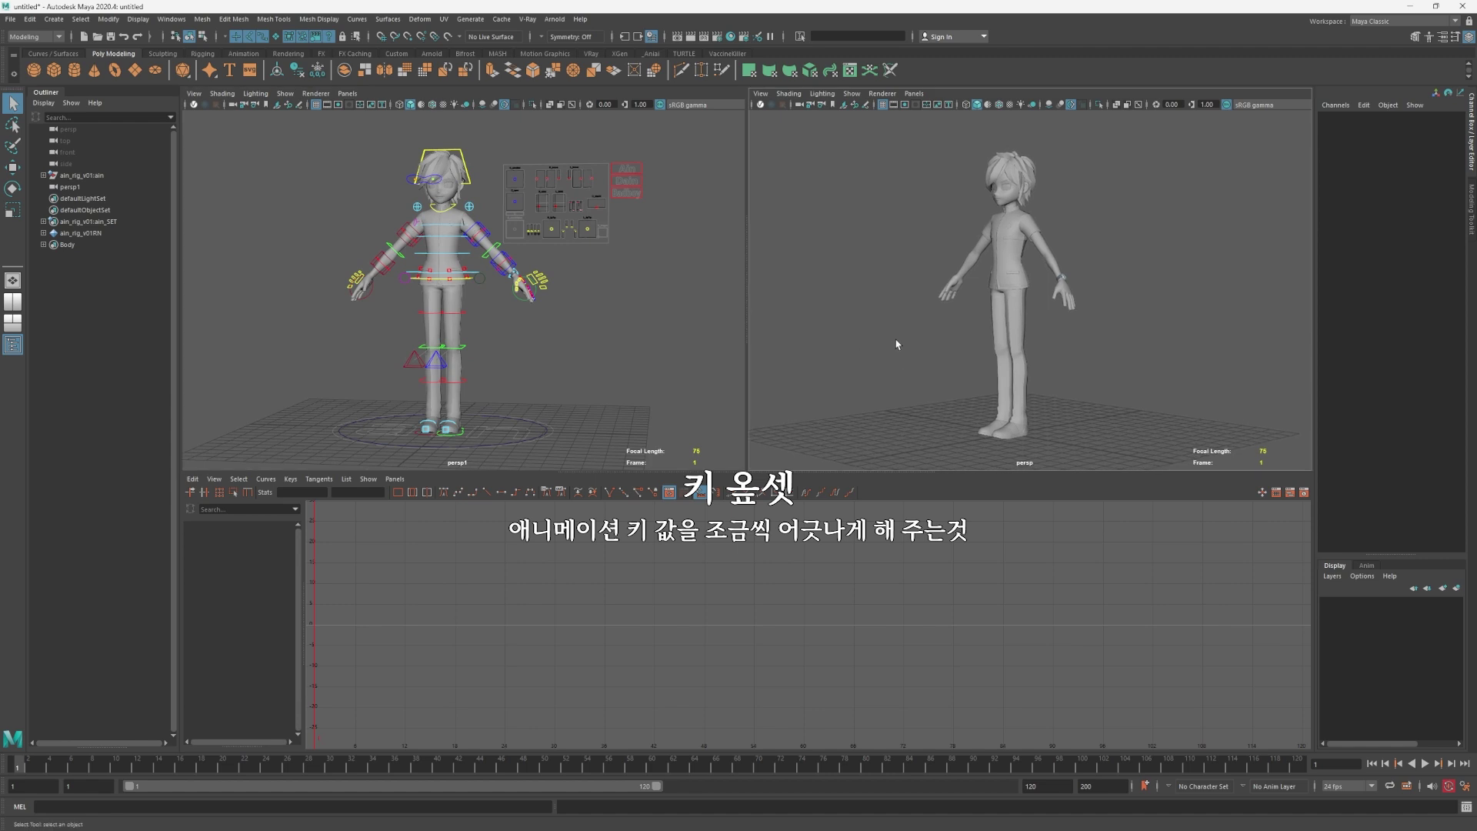
Rotate both upper-arm FK controls up together to a horizontal T-pose, with Rotate Z at about 1.5.
alt+middle_drag(908, 338, 965, 335)
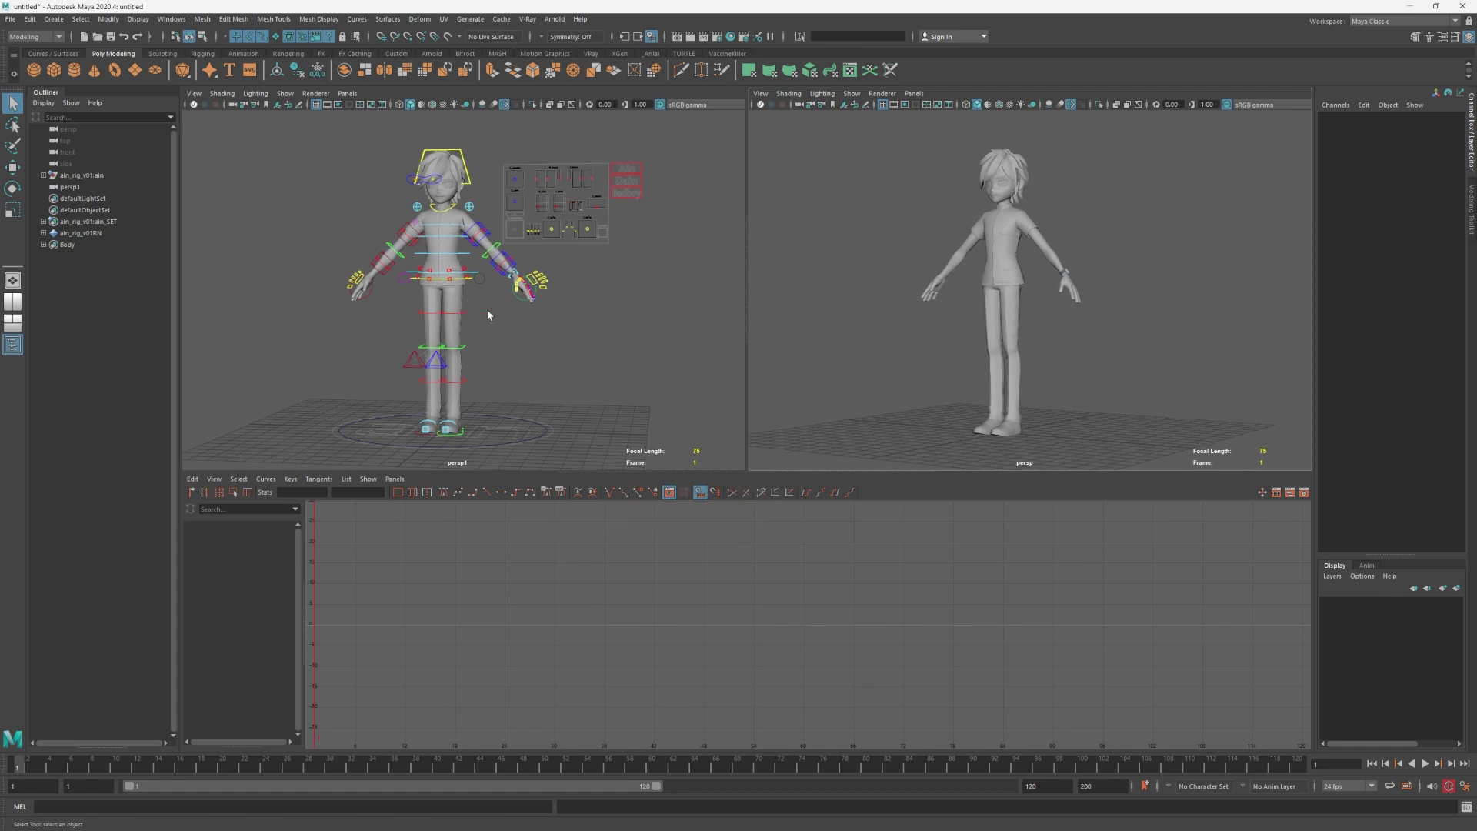
alt+middle_drag(523, 307, 534, 313)
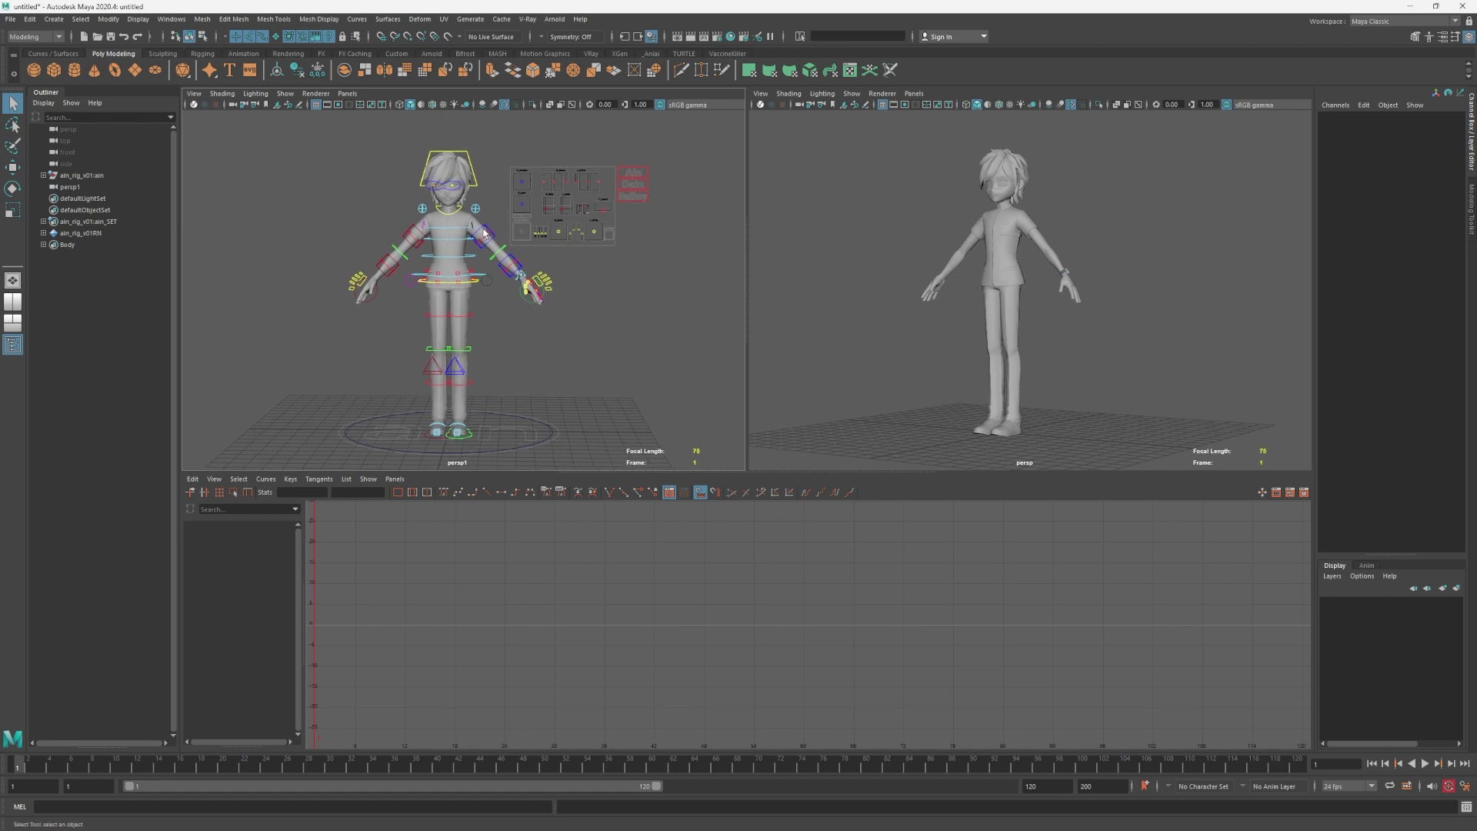
click(485, 233)
shift+click(414, 230)
key(e)
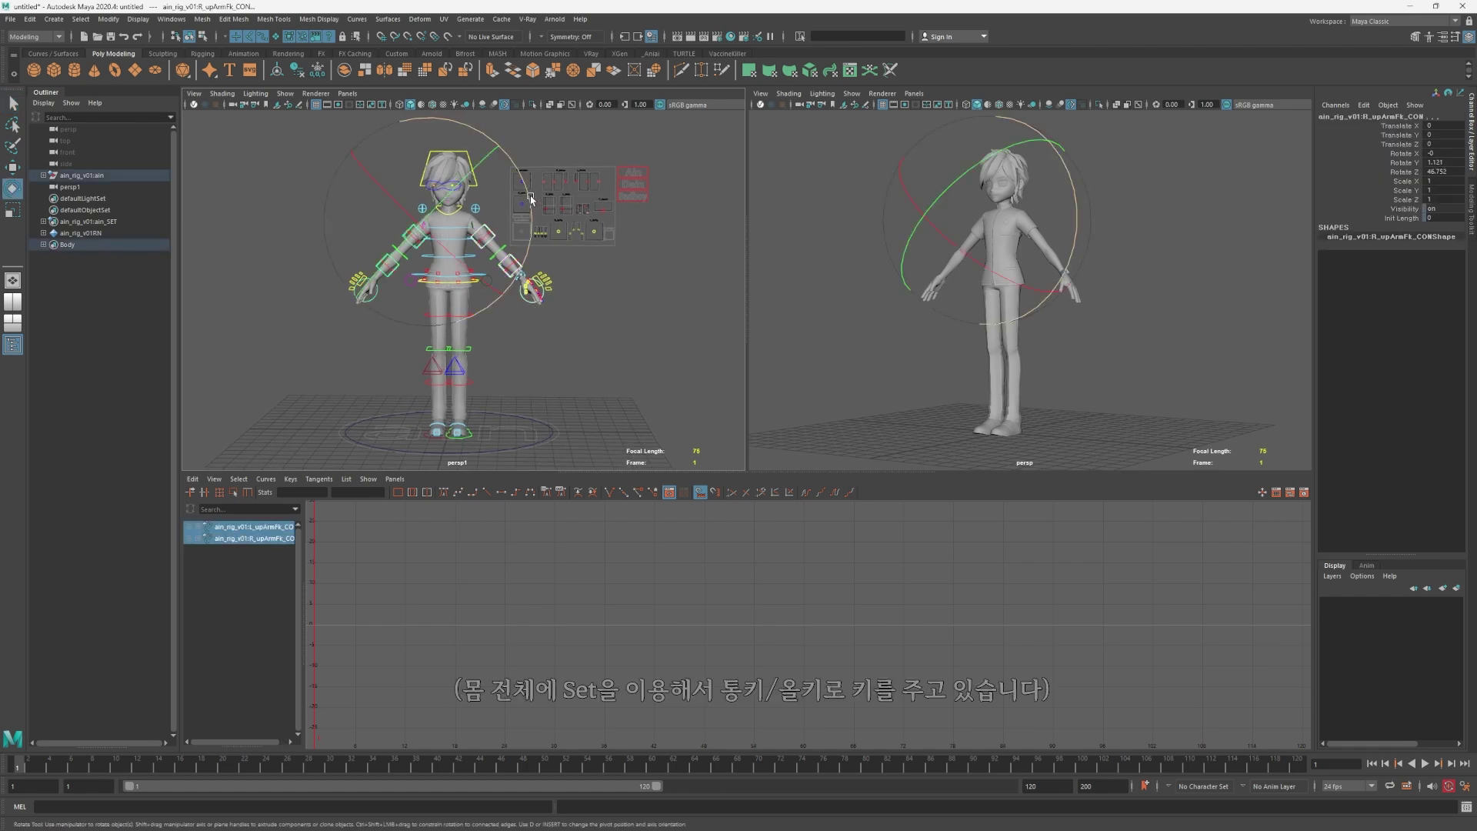
drag(536, 205, 532, 287)
key(q)
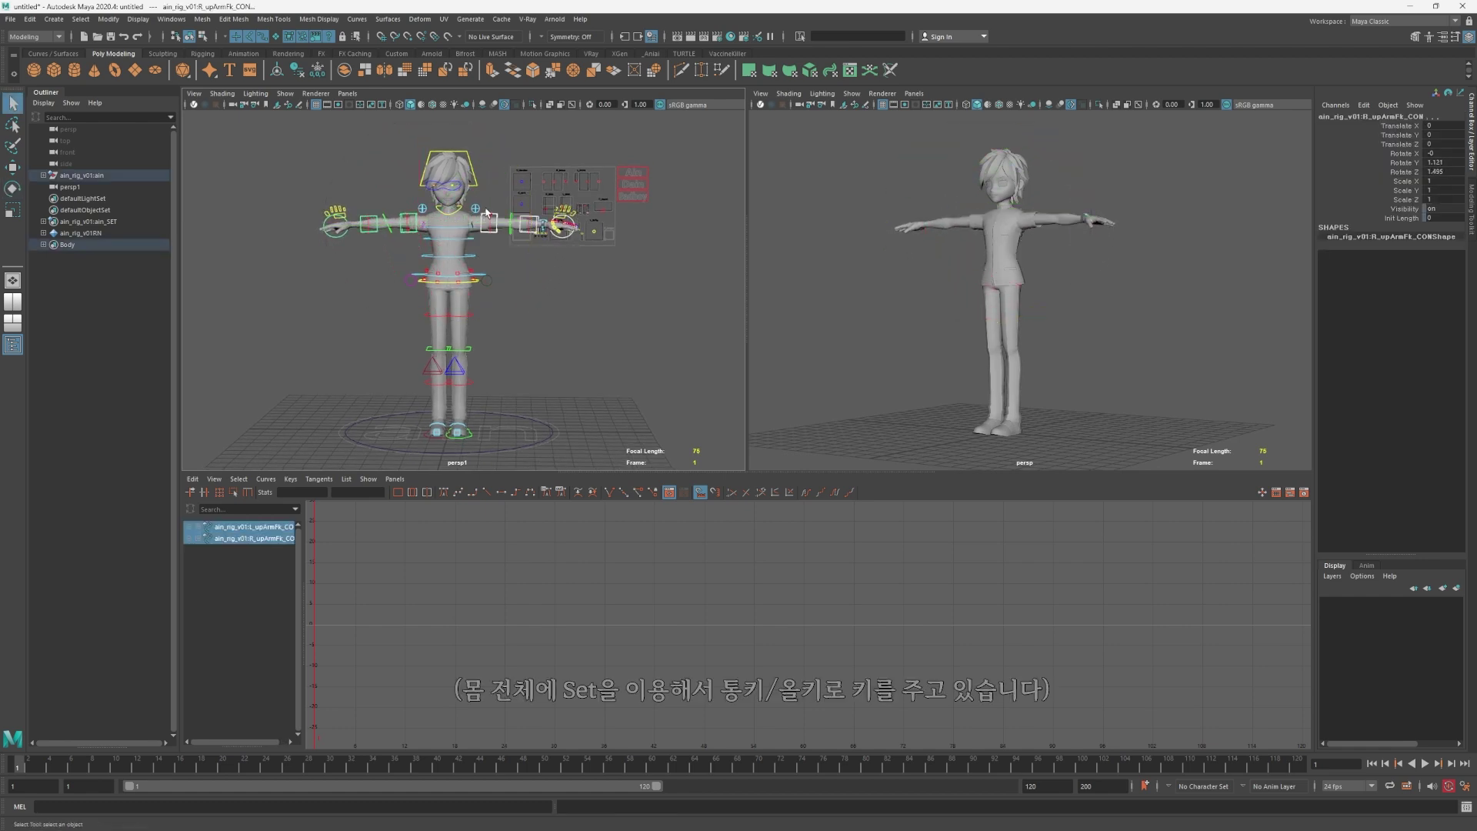
Raise both shoulder controls slightly, to a Translate Y of about 0.337.
click(480, 211)
shift+click(425, 214)
key(w)
drag(444, 196, 444, 187)
key(q)
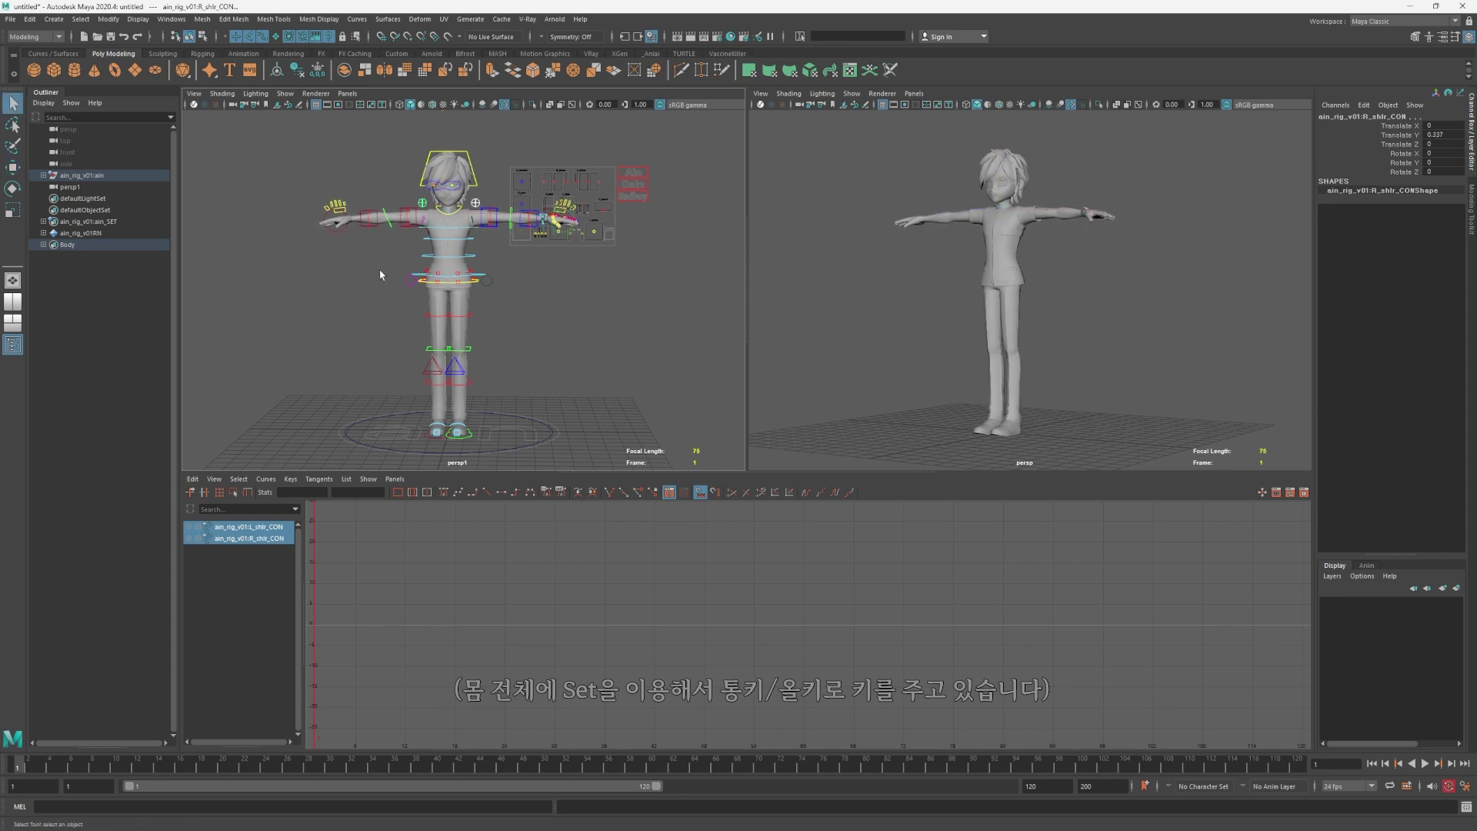
Select all members of the Body set and key them at frame 1.
click(68, 245)
right_click(80, 246)
click(120, 253)
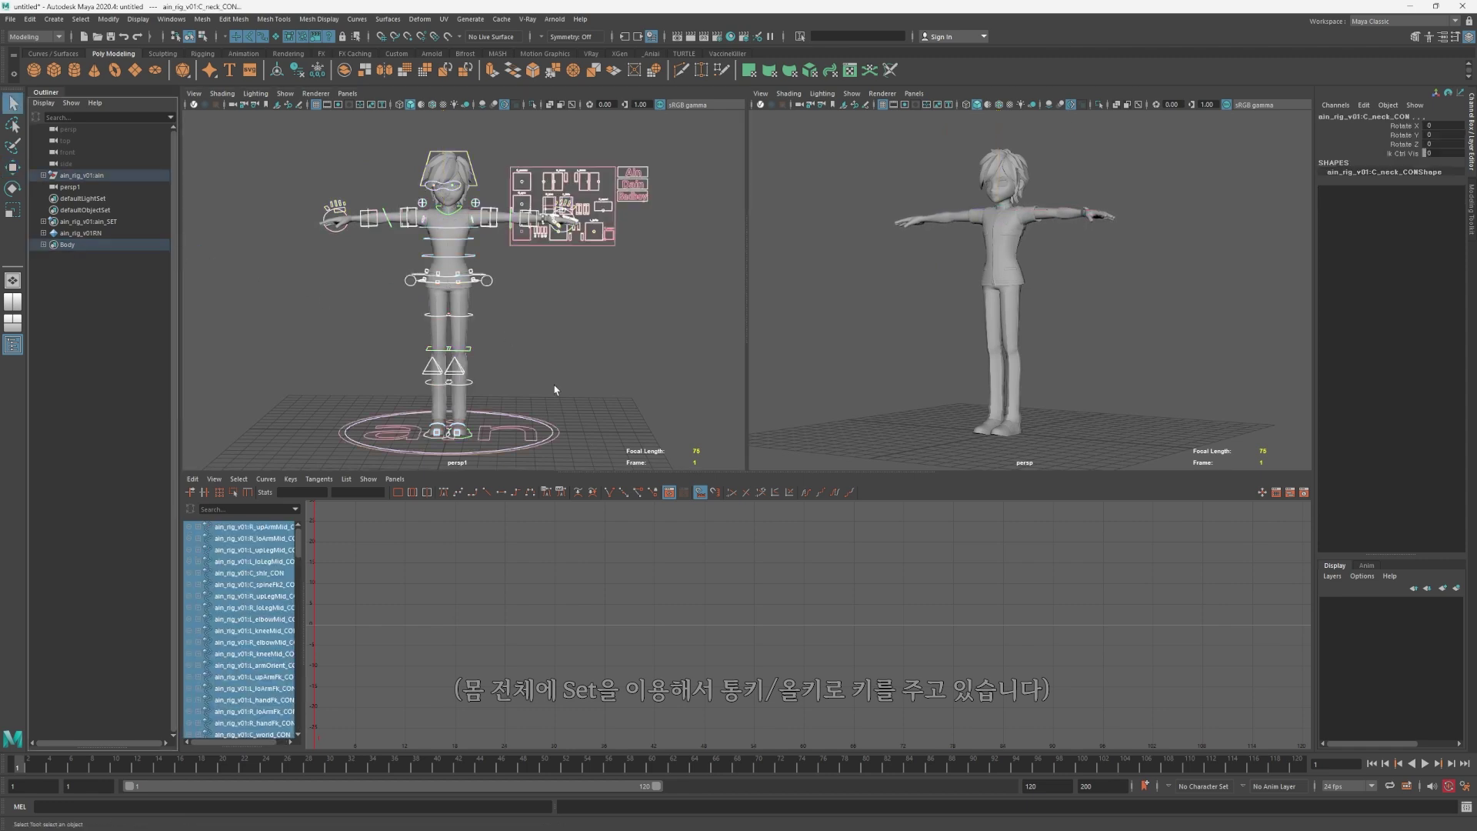
key(s)
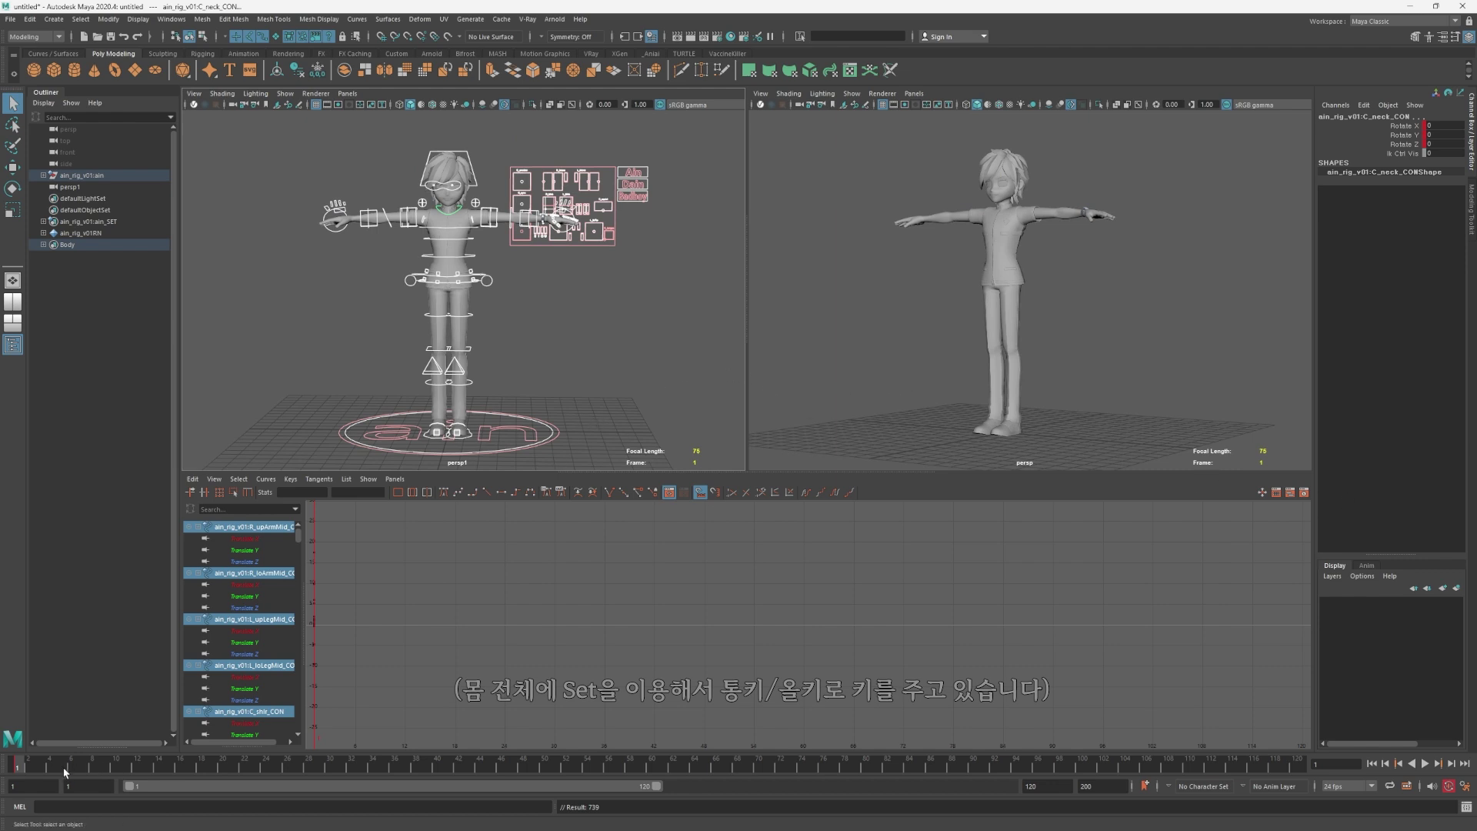
At frame 10, rotate both upper-arm FK controls down together towards the body.
mouse_move(74, 769)
mouse_down()
mouse_move(180, 774)
mouse_move(115, 776)
mouse_up()
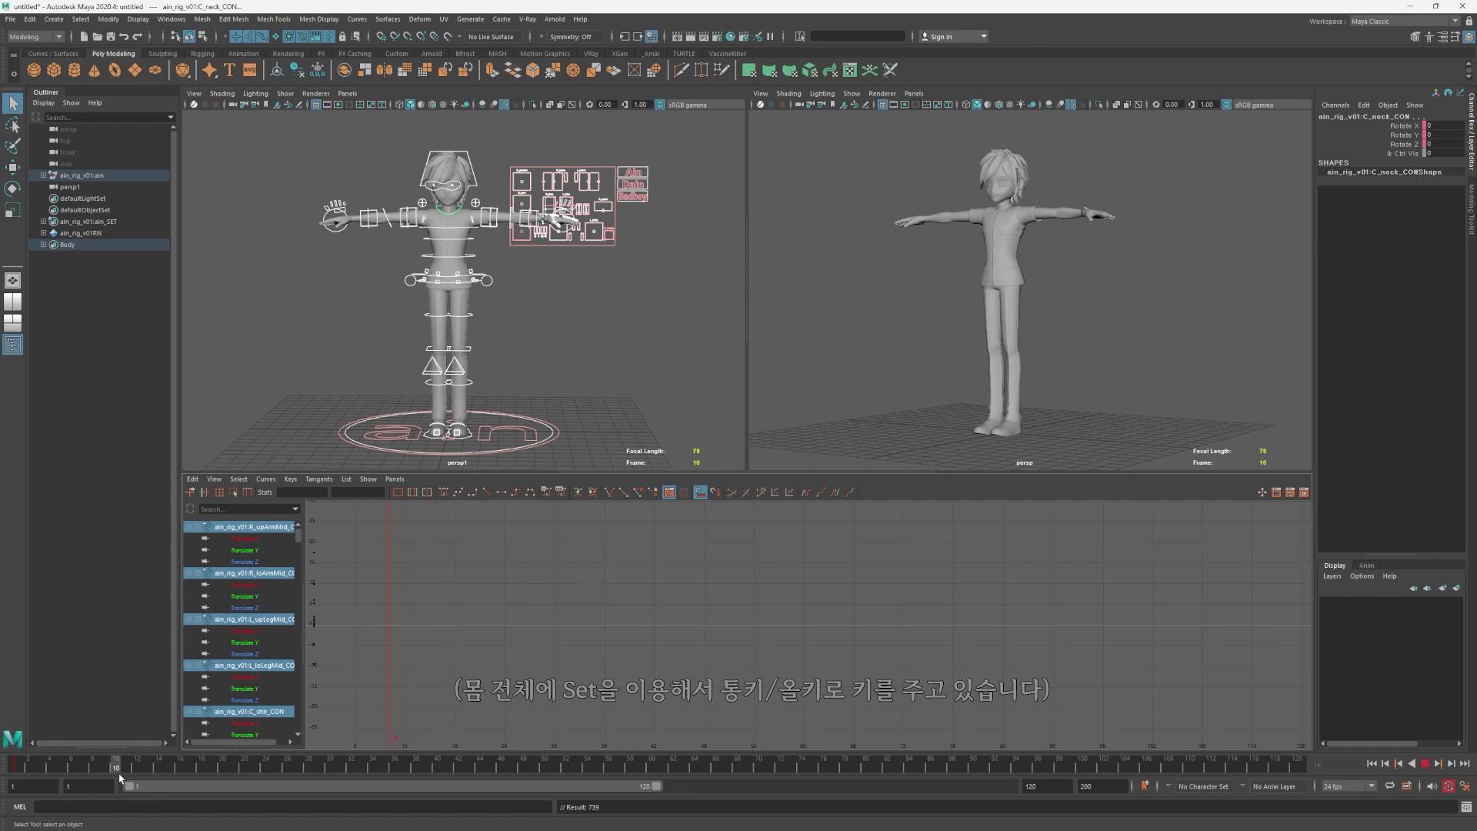
click(493, 245)
click(410, 227)
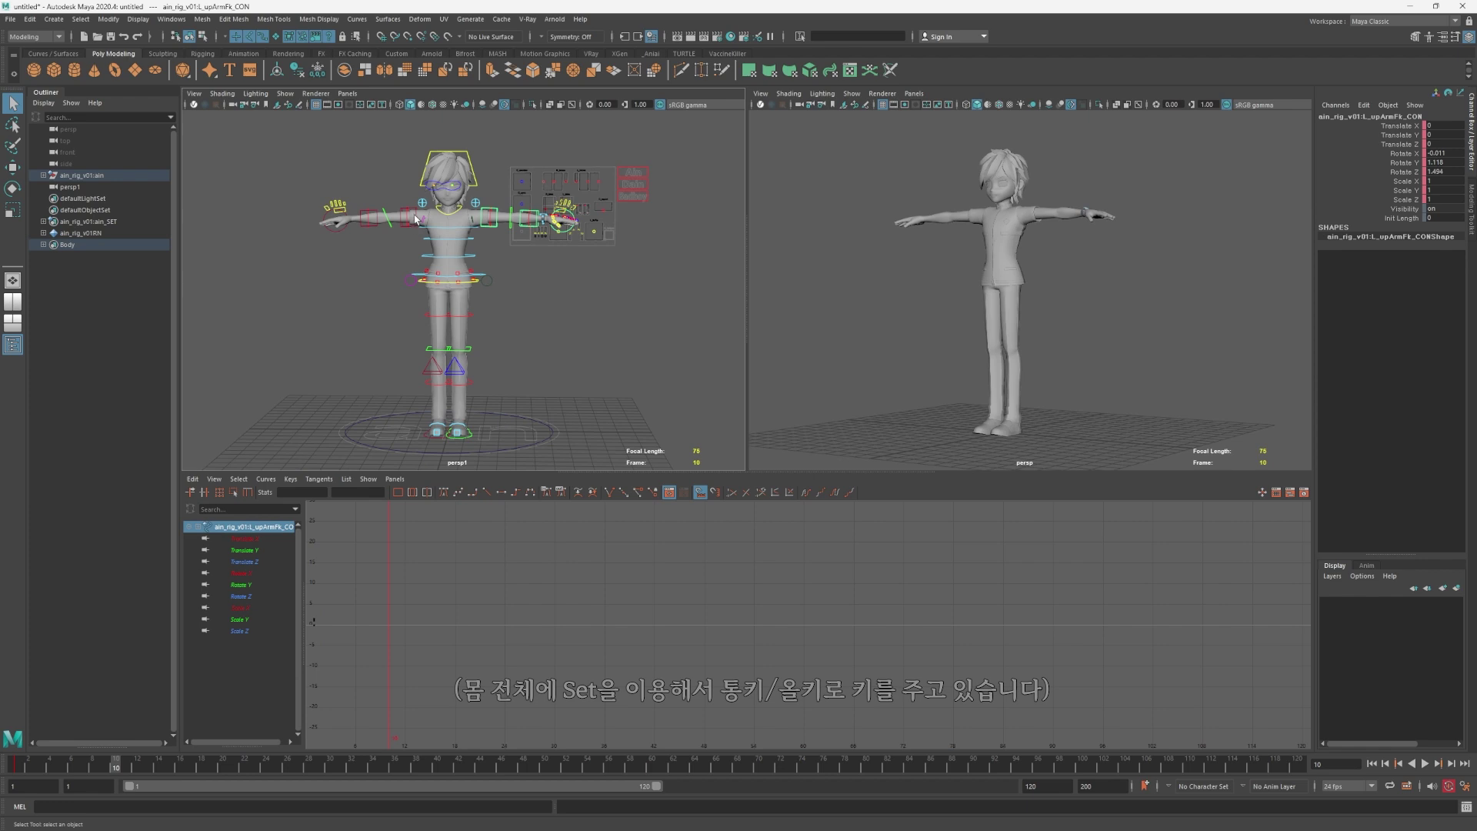
shift+click(415, 219)
key(e)
drag(517, 163, 442, 87)
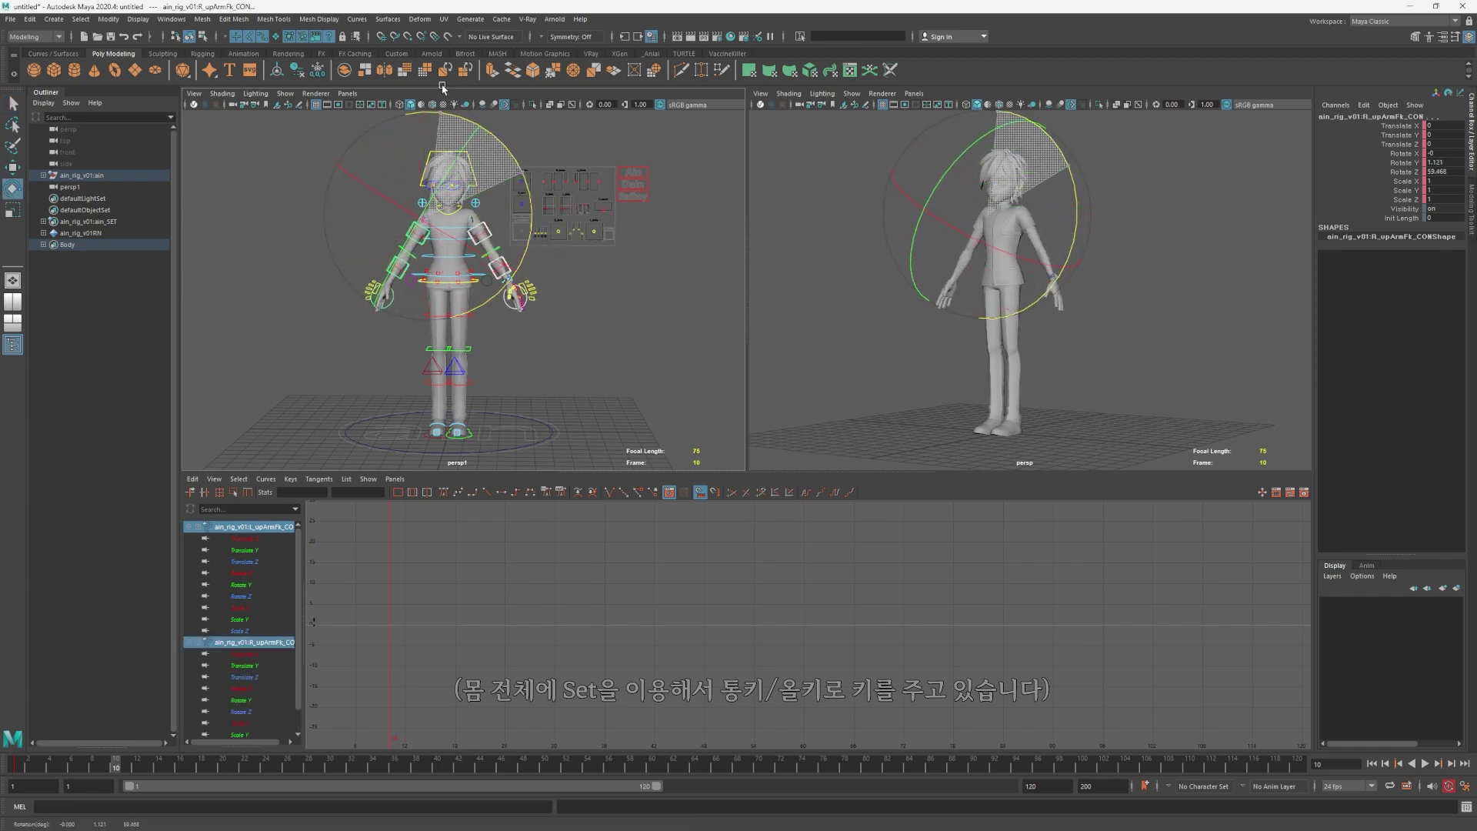
key(q)
click(499, 211)
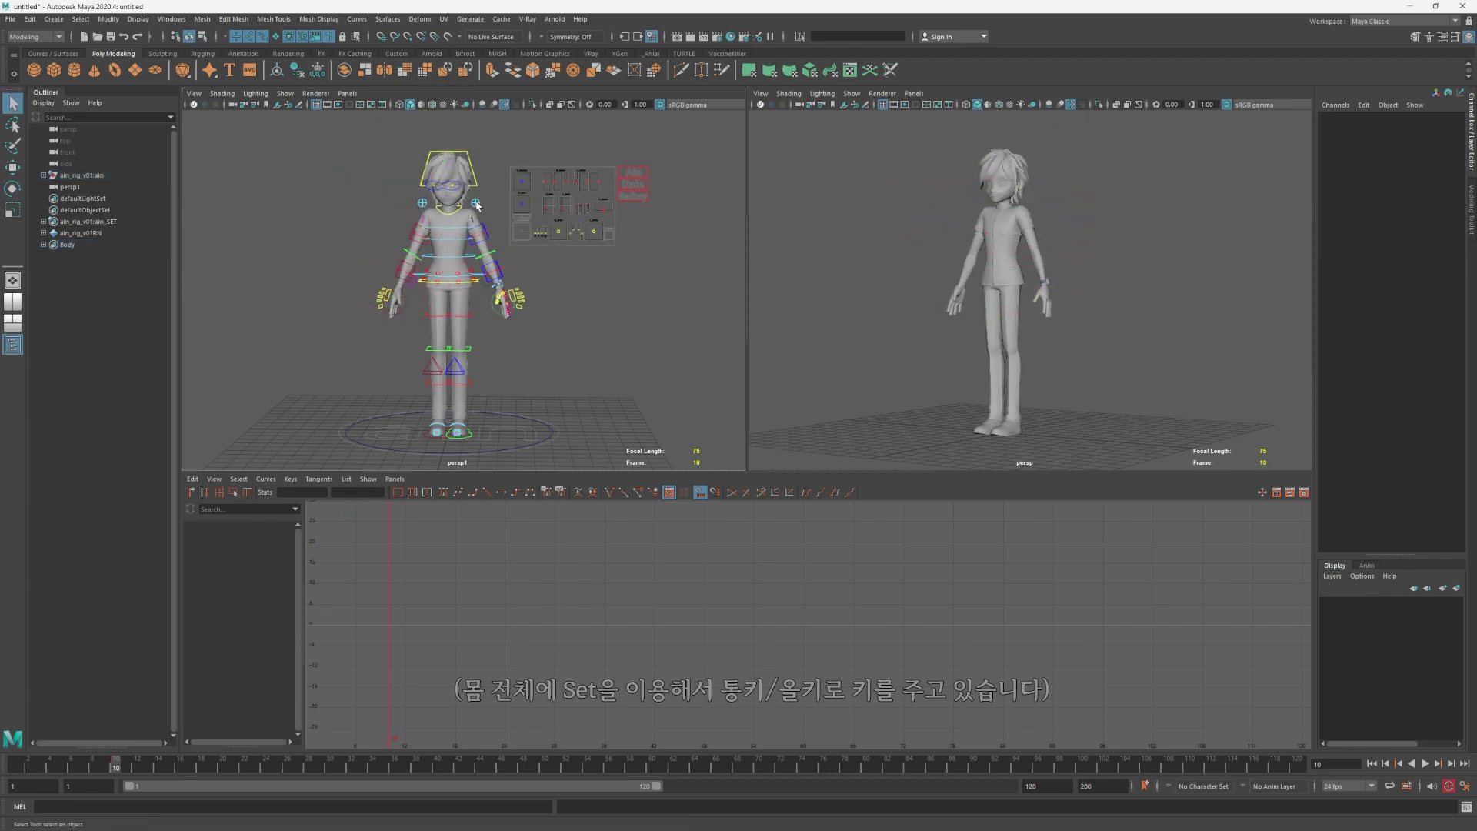
Lower both shoulder controls at frame 10 to a Translate Y of about -0.1.
click(476, 203)
shift+click(421, 203)
key(w)
drag(444, 168, 444, 183)
key(q)
Rotate both upper arms further down beside the torso, to a Rotate Z of about 82.6.
click(488, 250)
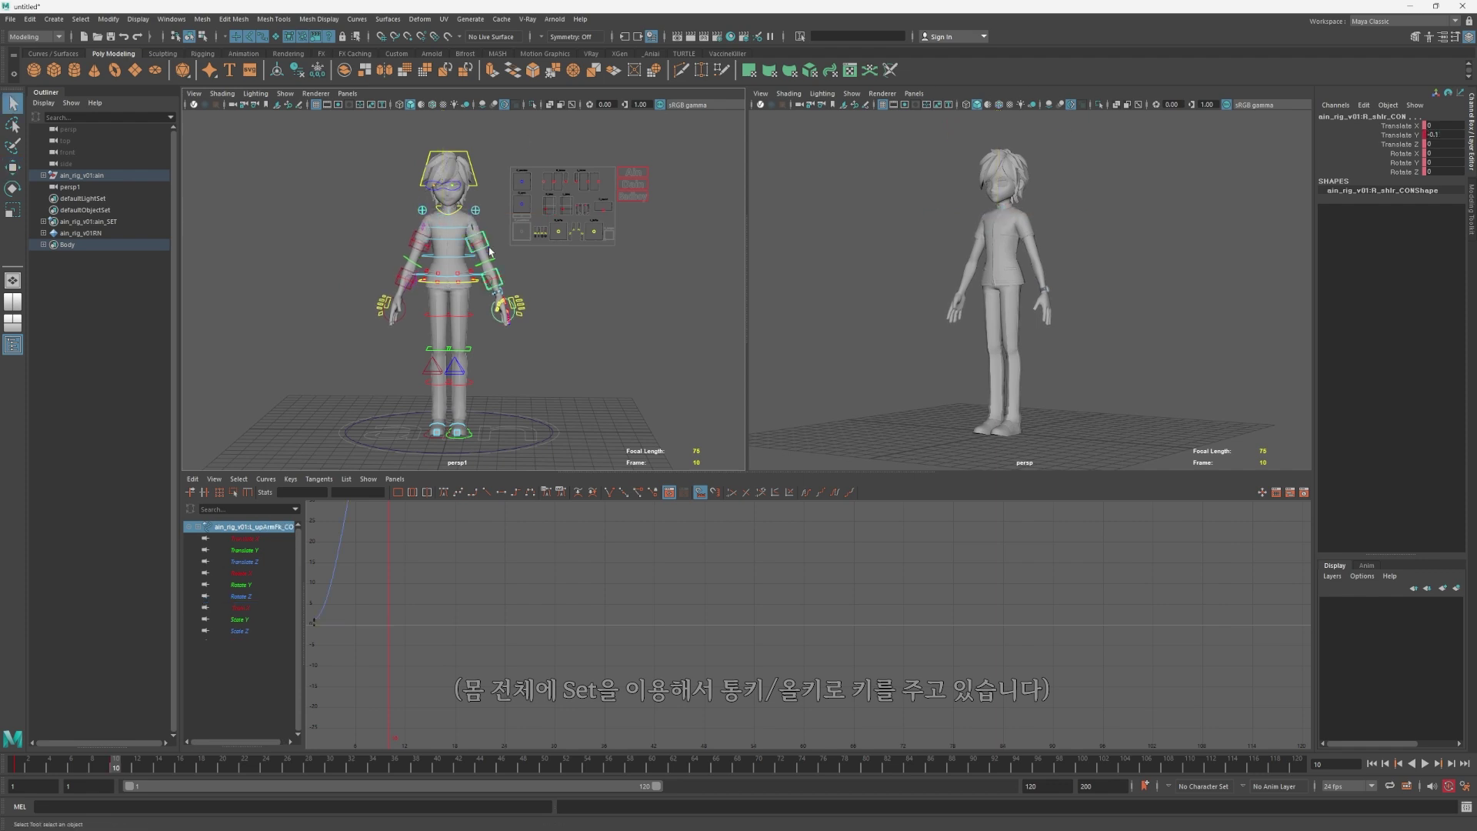
shift+click(415, 246)
key(e)
drag(529, 226, 528, 199)
key(q)
Key all members of the Body set at frame 10.
right_click(84, 246)
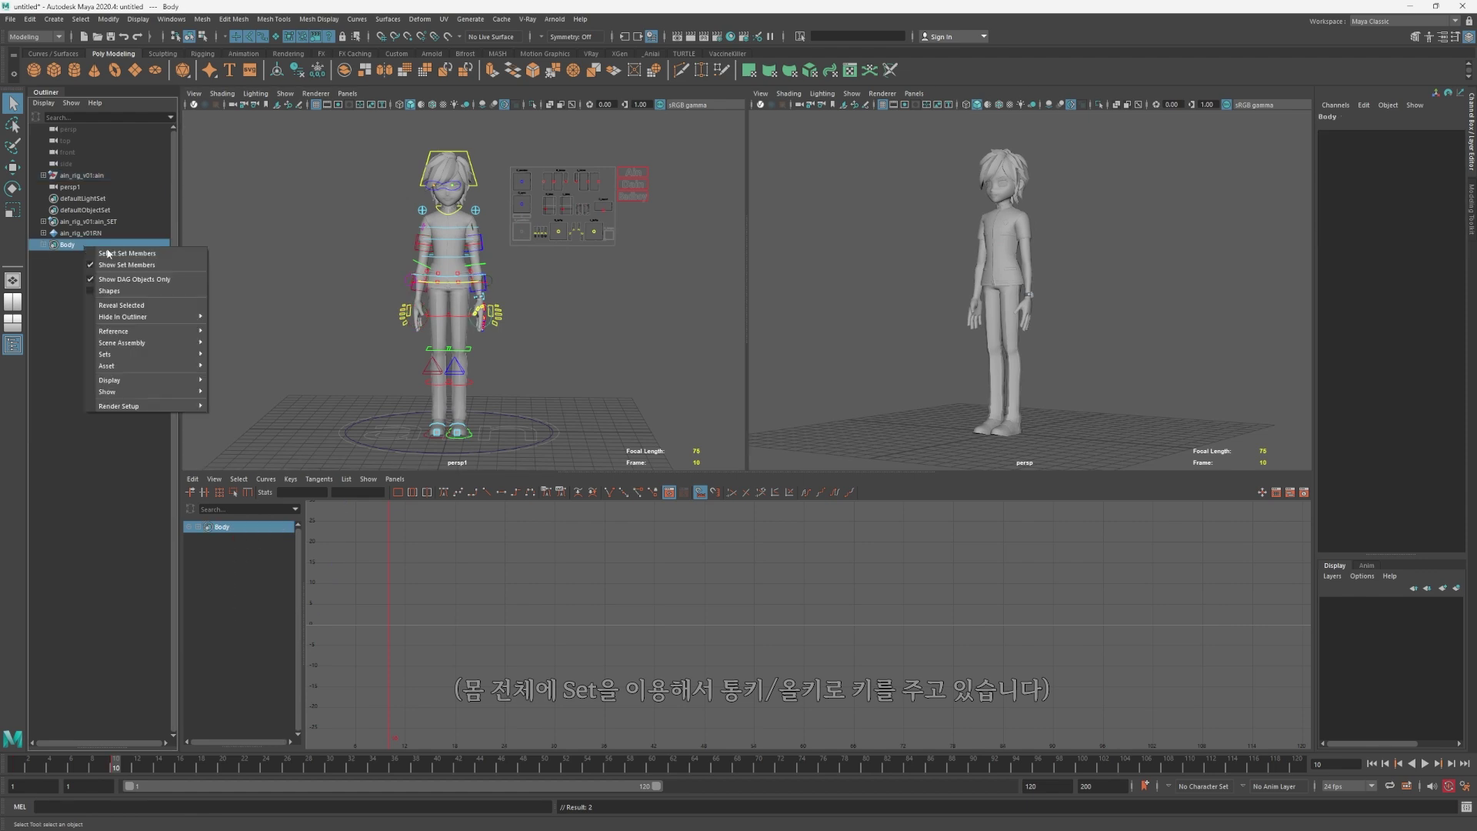
click(107, 253)
key(s)
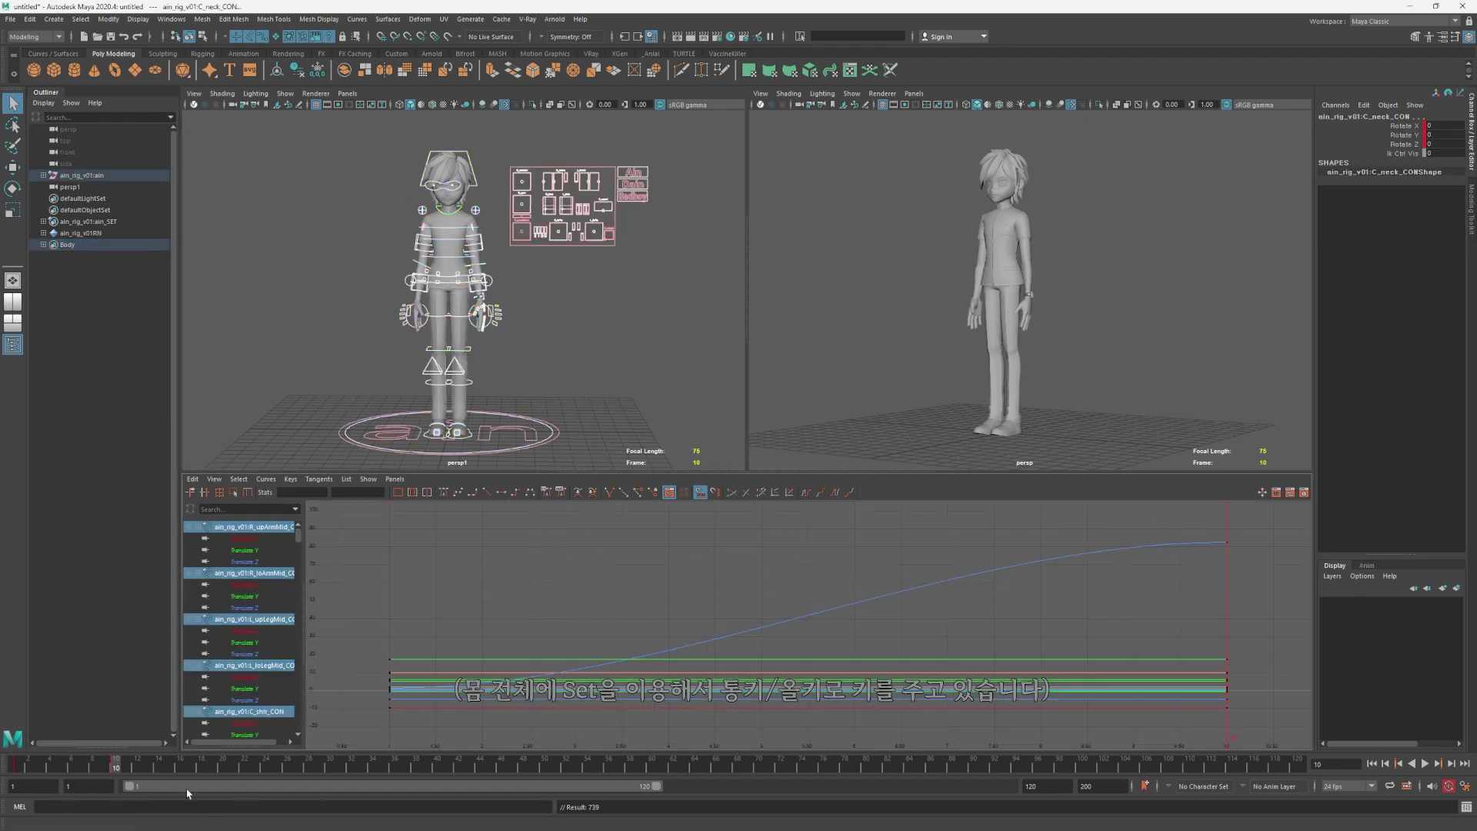
Play back the arm-lowering motion from frame 1 to check its timing without any offset.
drag(18, 770, 6, 803)
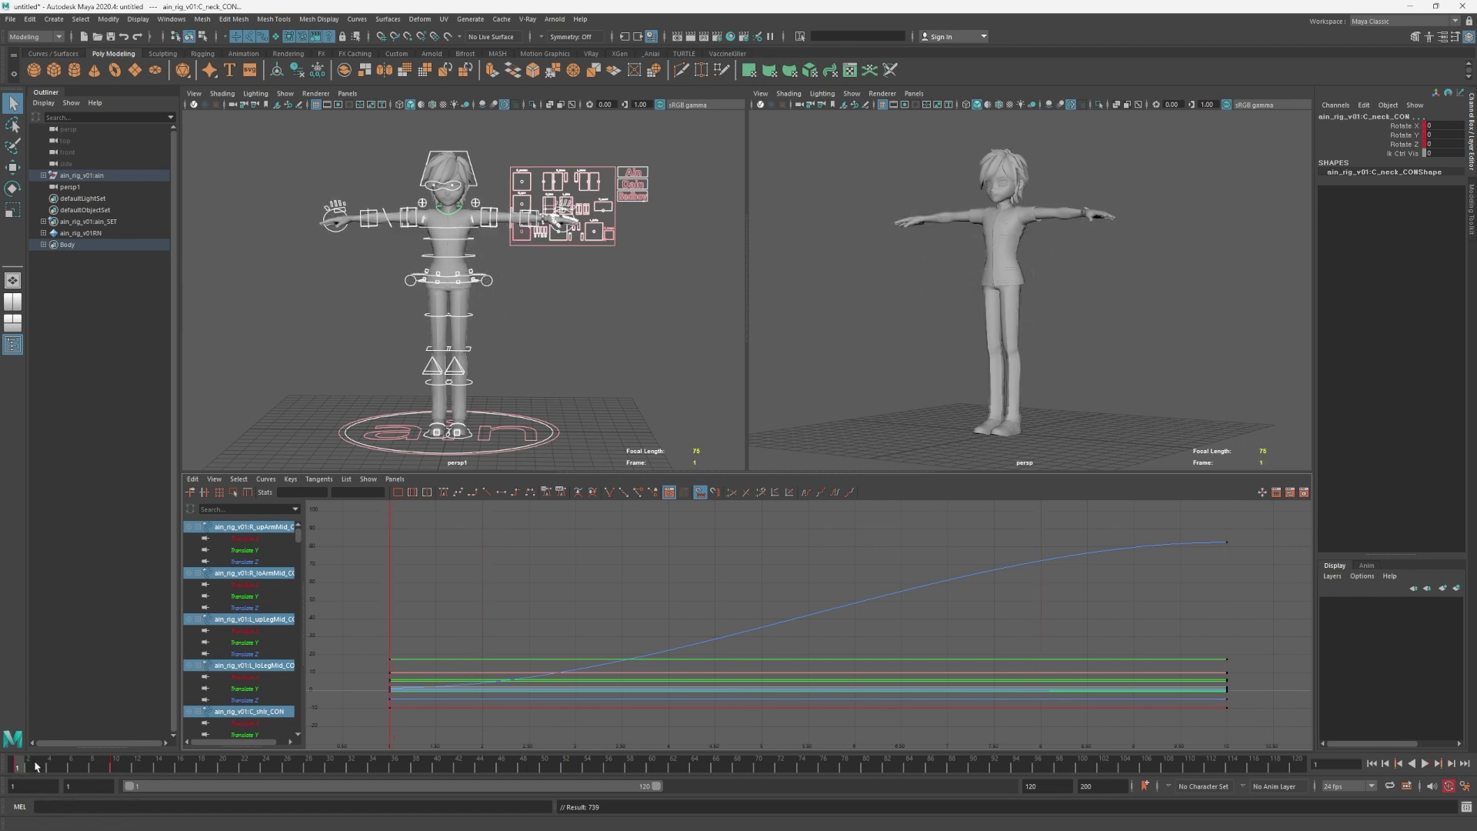
key(alt+v)
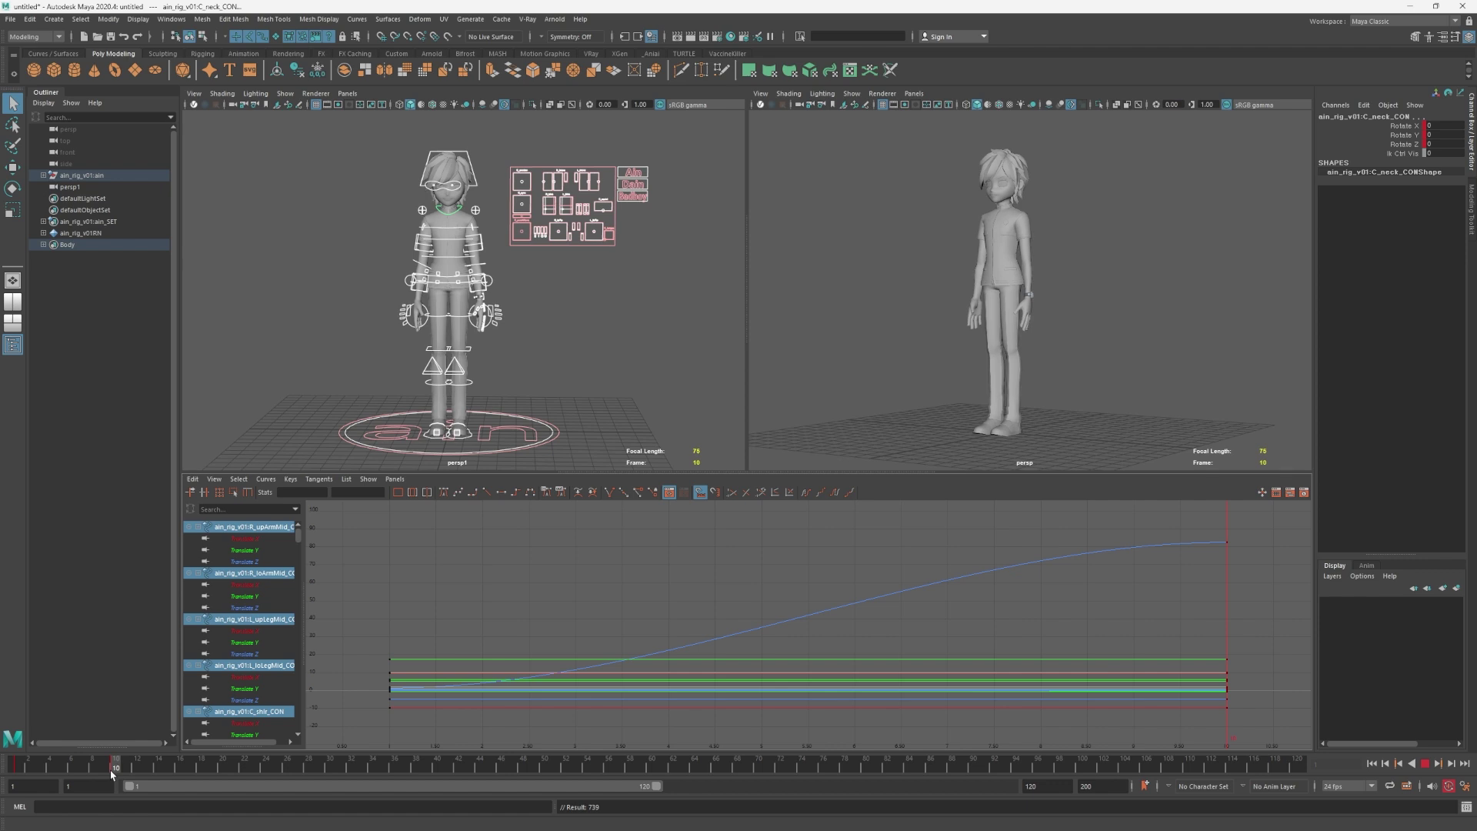
key(alt+v)
click(483, 250)
shift+click(420, 256)
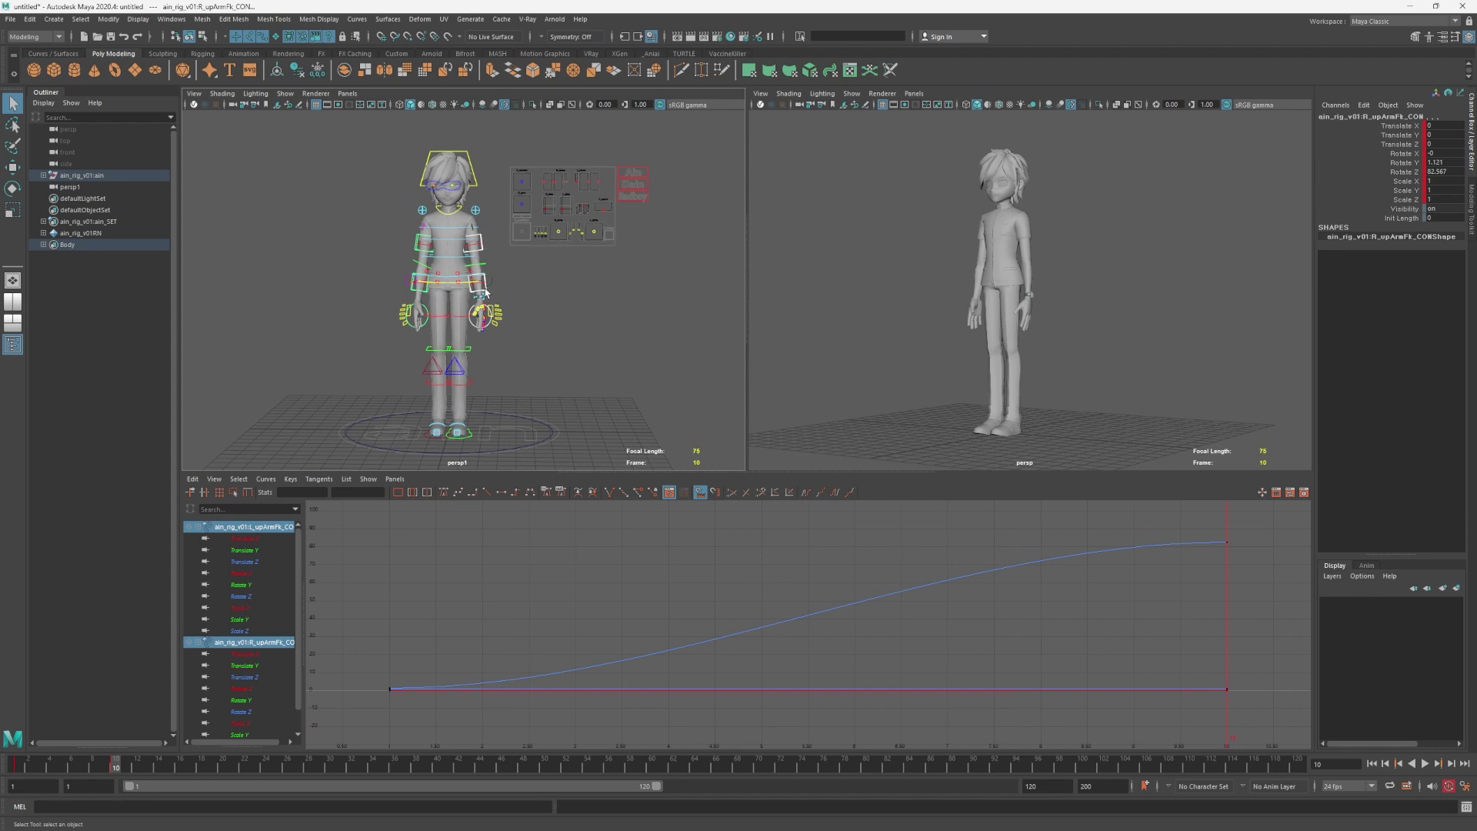
click(476, 211)
scroll(858, 676, down, 3)
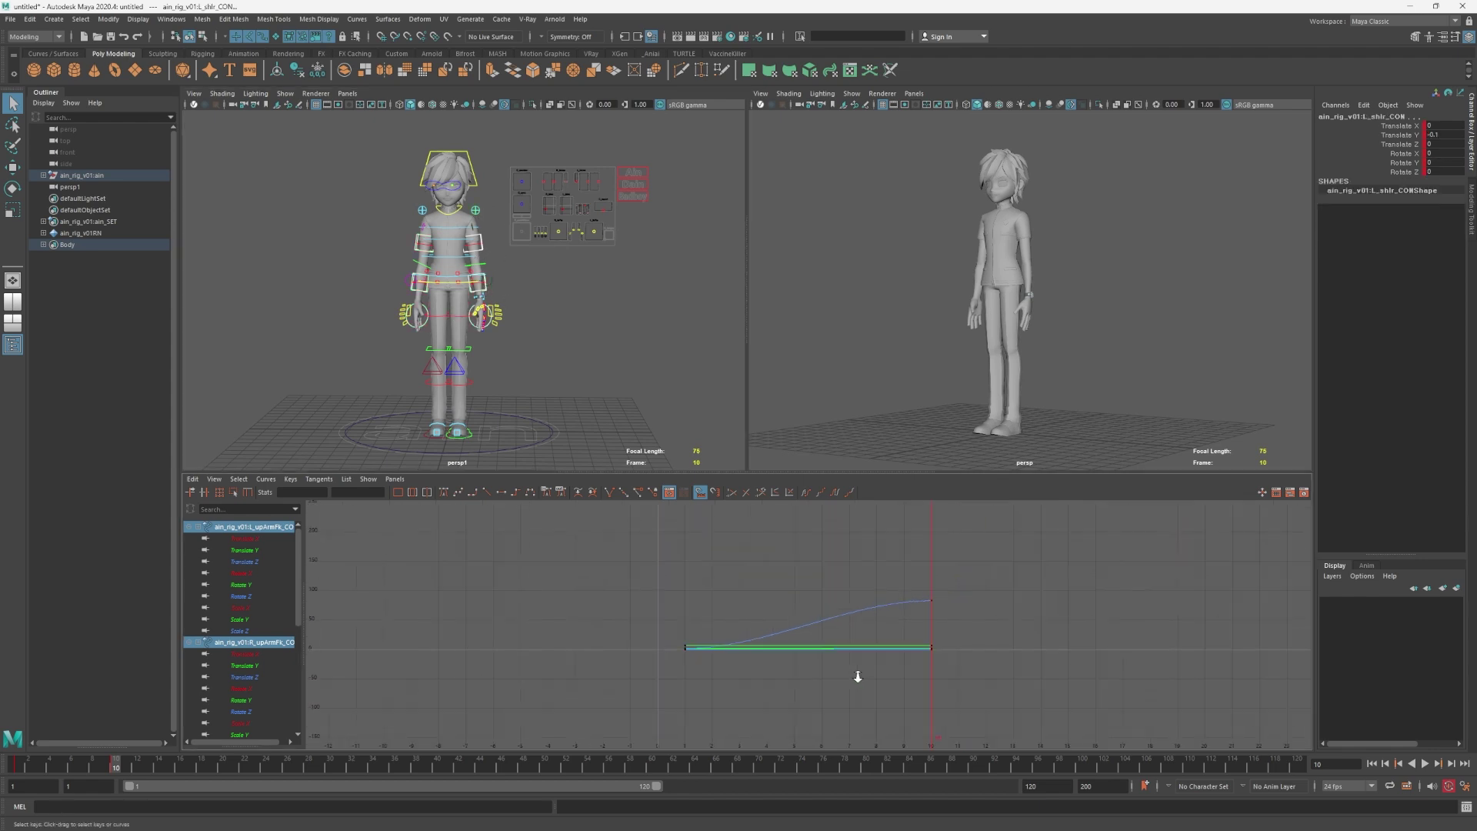
drag(954, 589, 869, 693)
key(w)
mouse_move(716, 684)
shift+middle_down()
mouse_move(769, 685)
mouse_move(726, 697)
shift+middle_up()
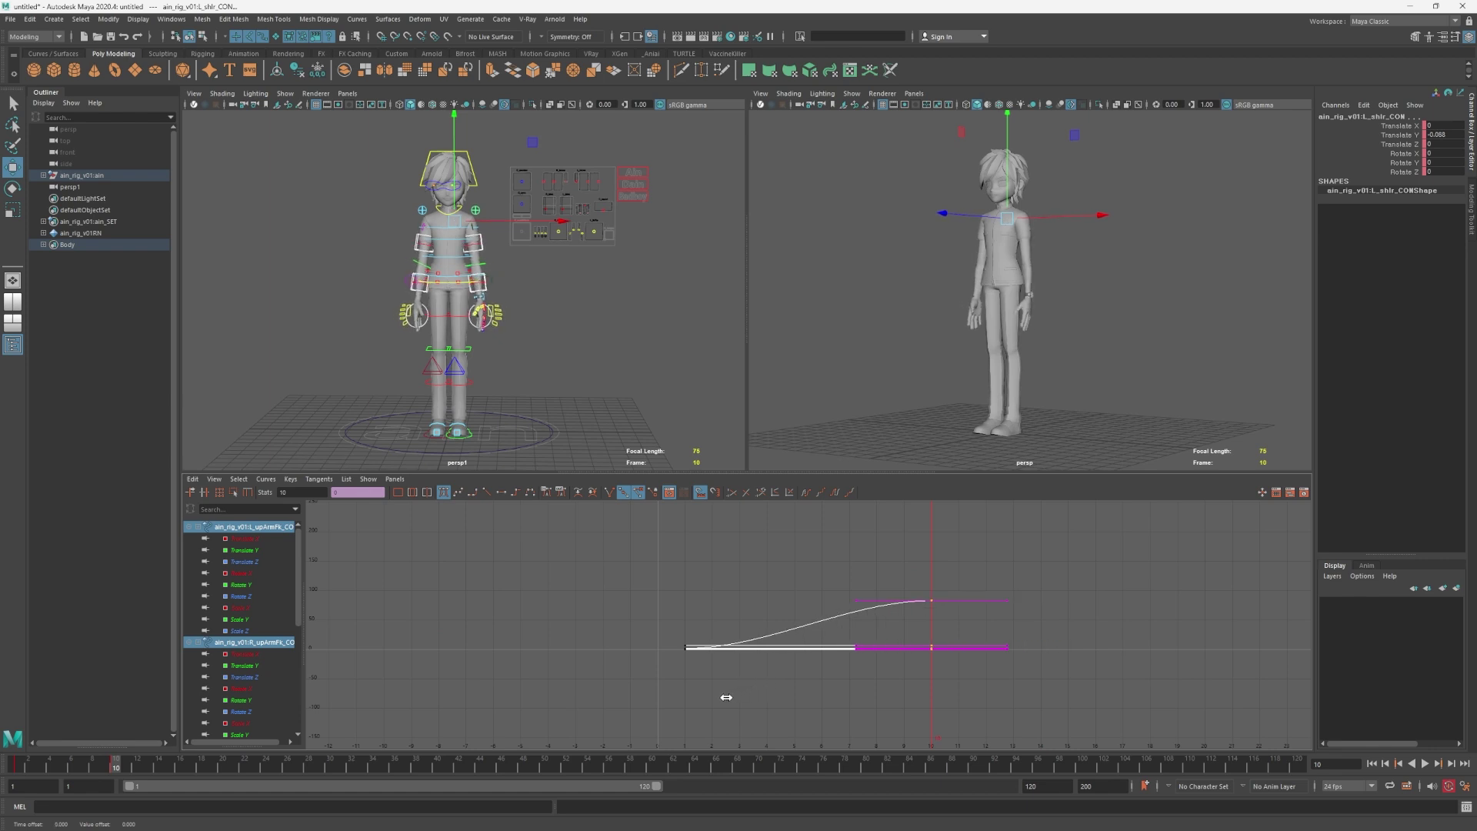
click(926, 686)
key(q)
click(499, 305)
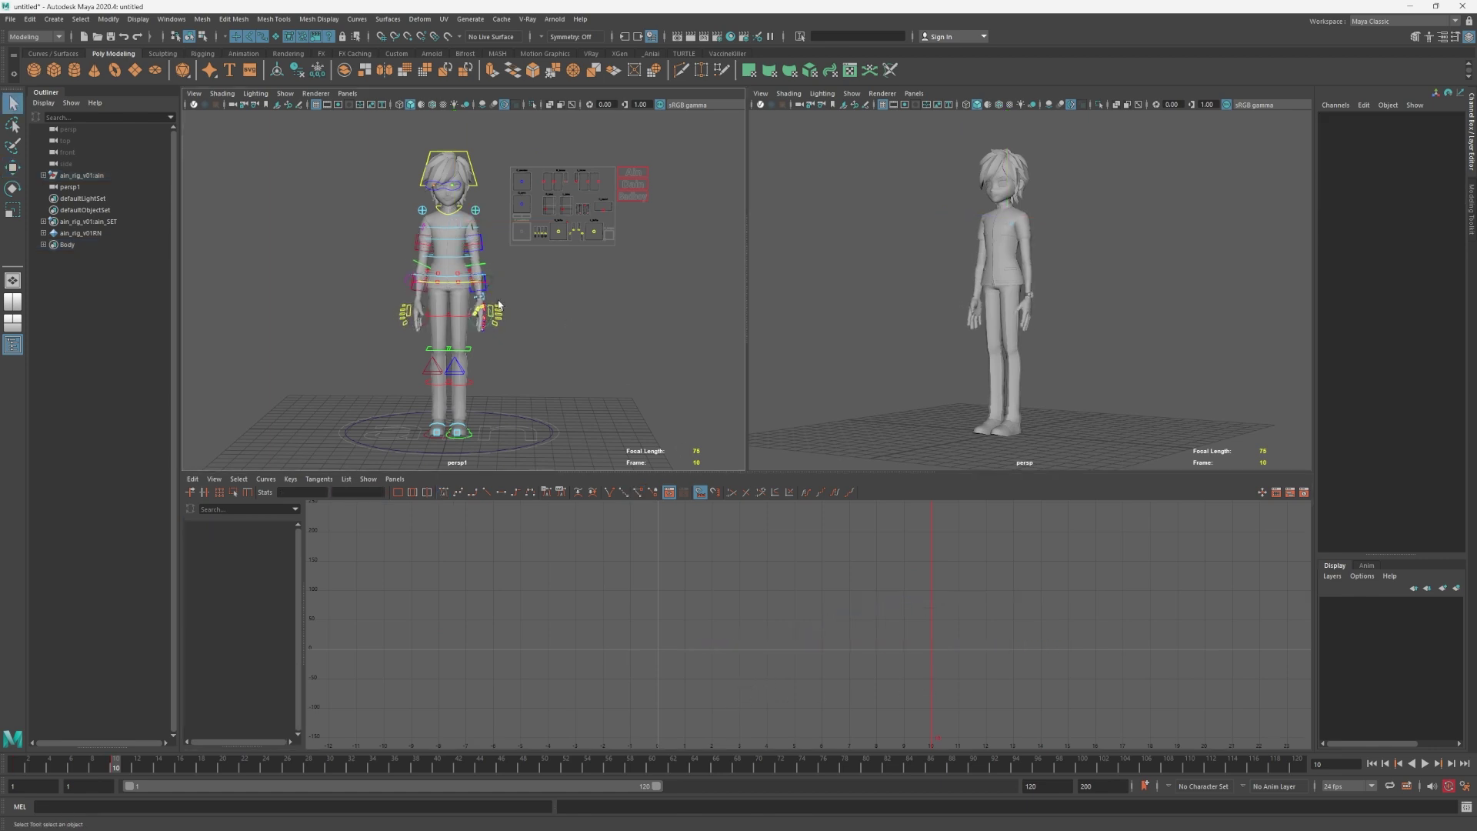
Shift the frame 10 keys of the left upper arm, lower arm and shoulder controls one frame later, to frame 11.
drag(481, 253, 488, 300)
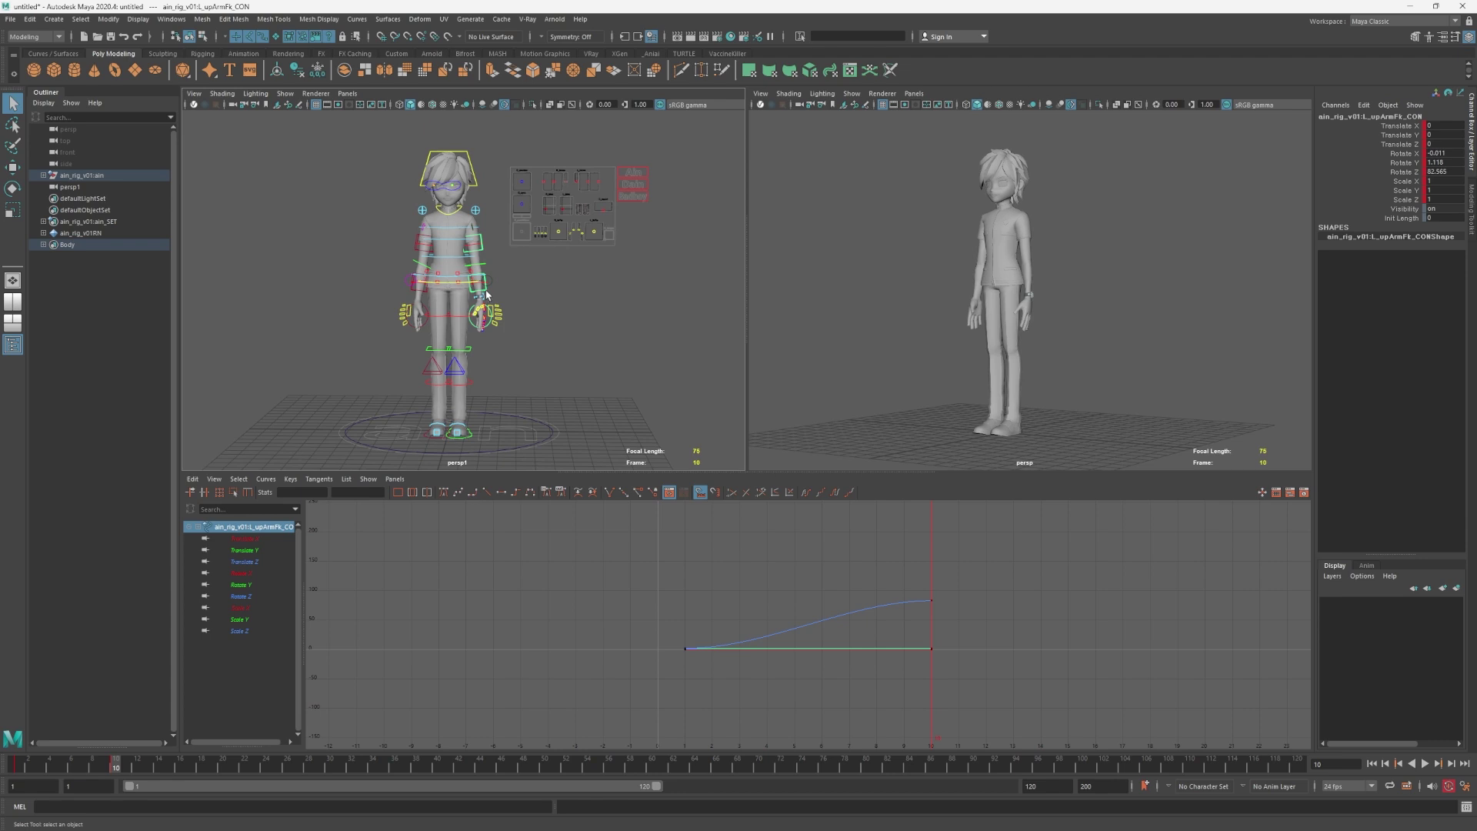
click(474, 211)
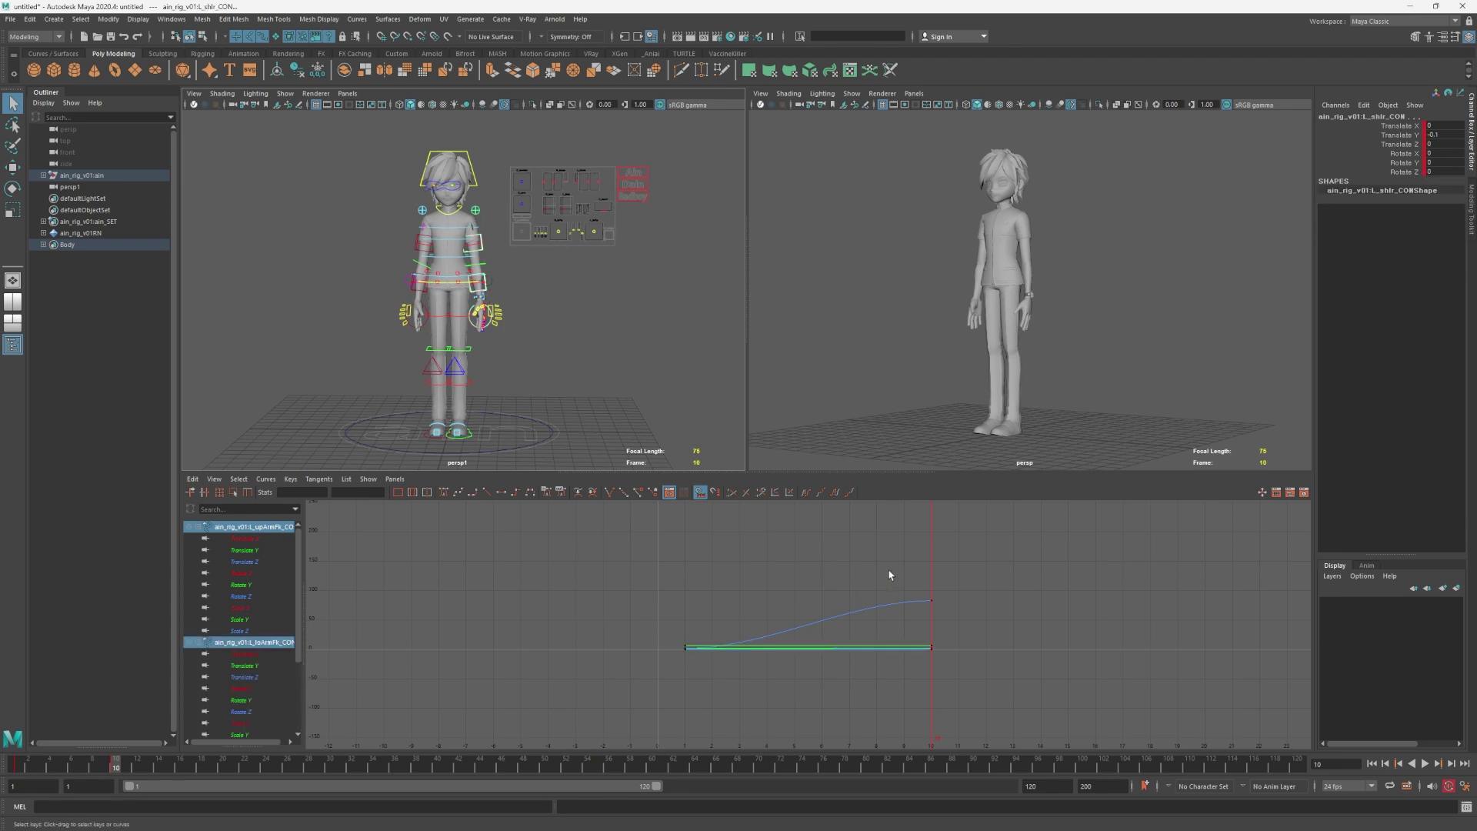
drag(890, 575, 954, 669)
key(w)
shift+middle_drag(880, 690, 901, 692)
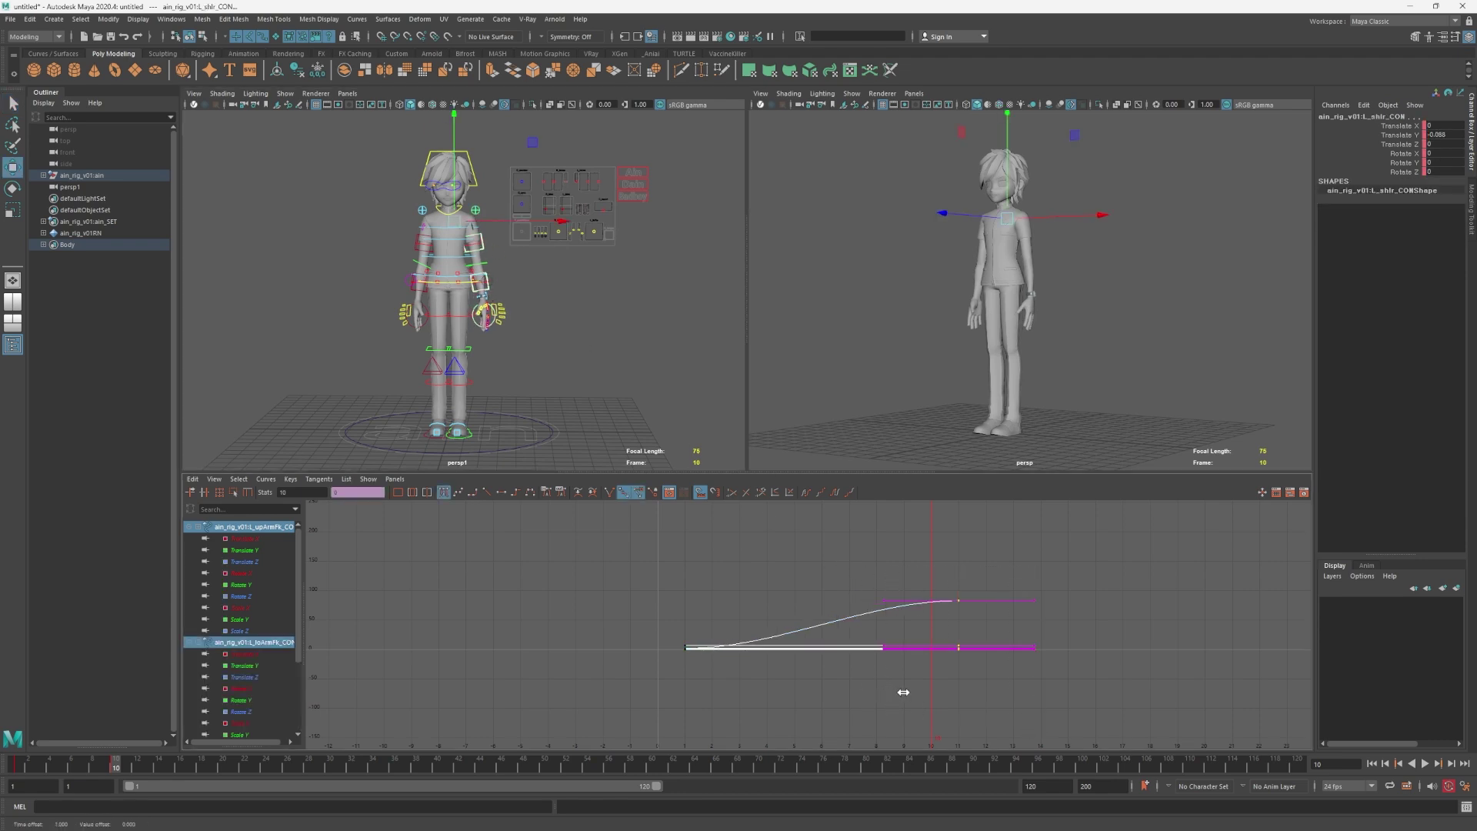
Play back the motion from frame 1 to examine the one-frame delay of the left arm and shoulder.
click(20, 767)
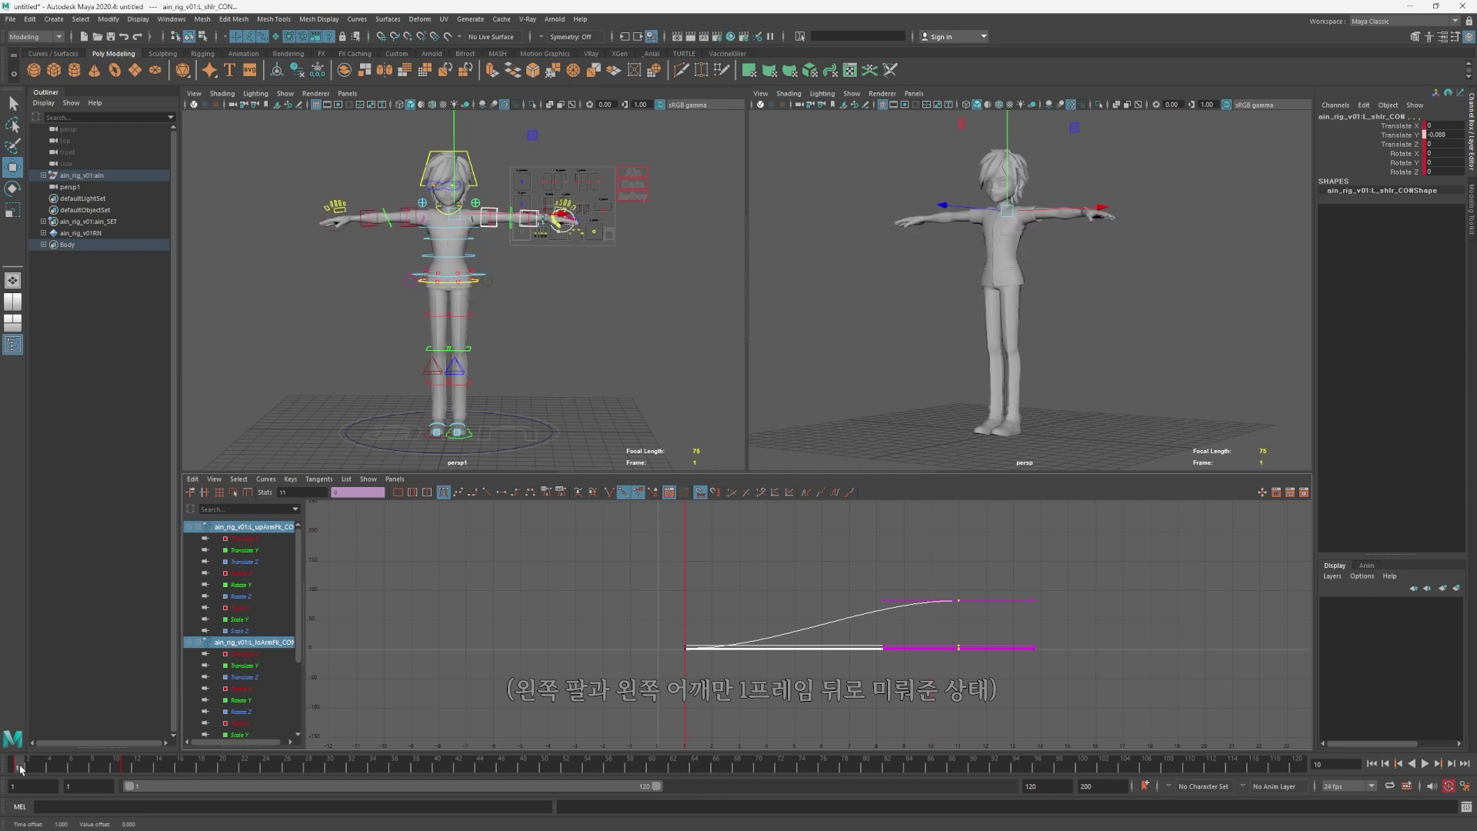
key(alt+v)
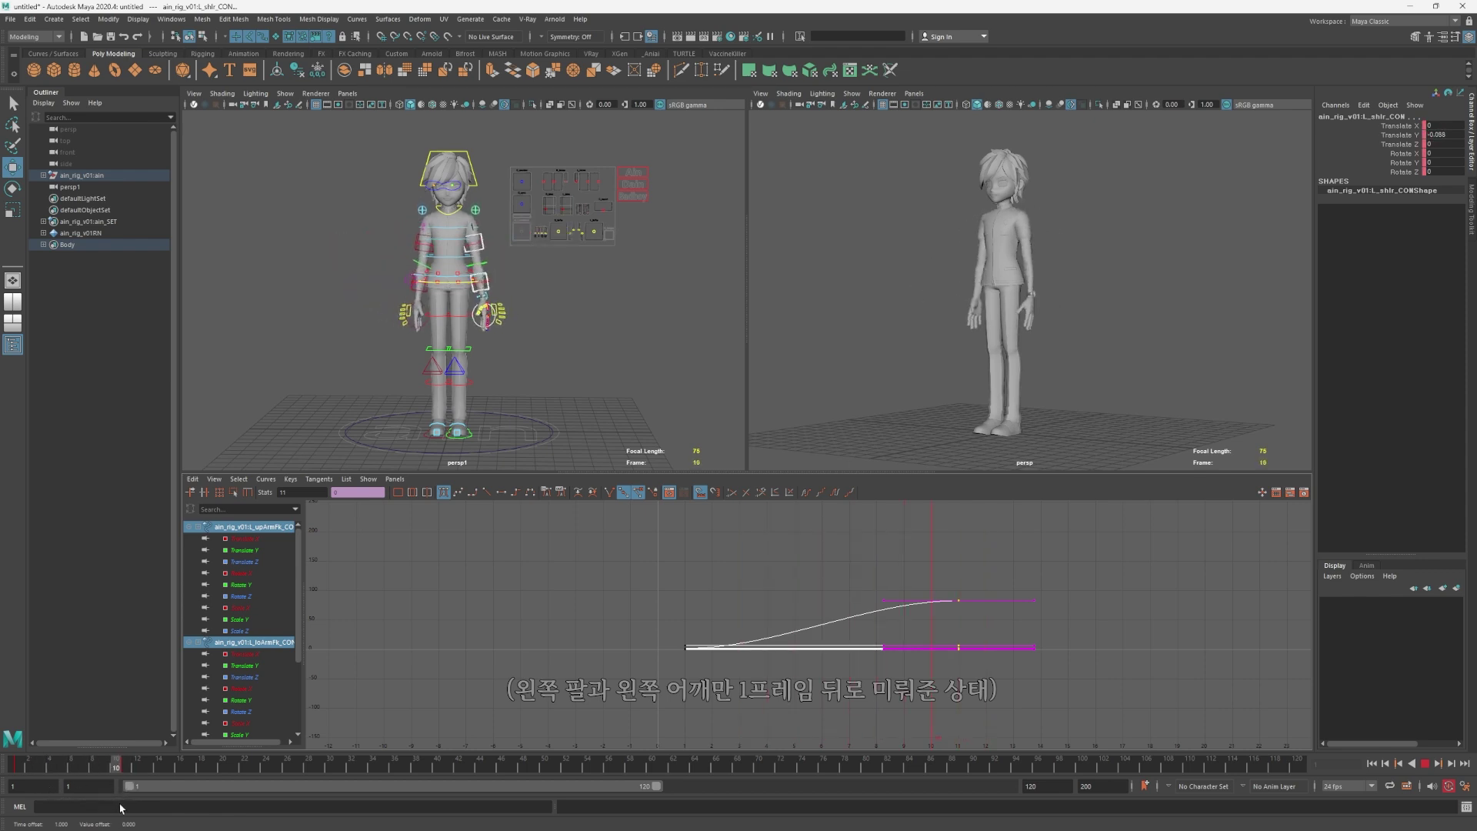
key(Escape)
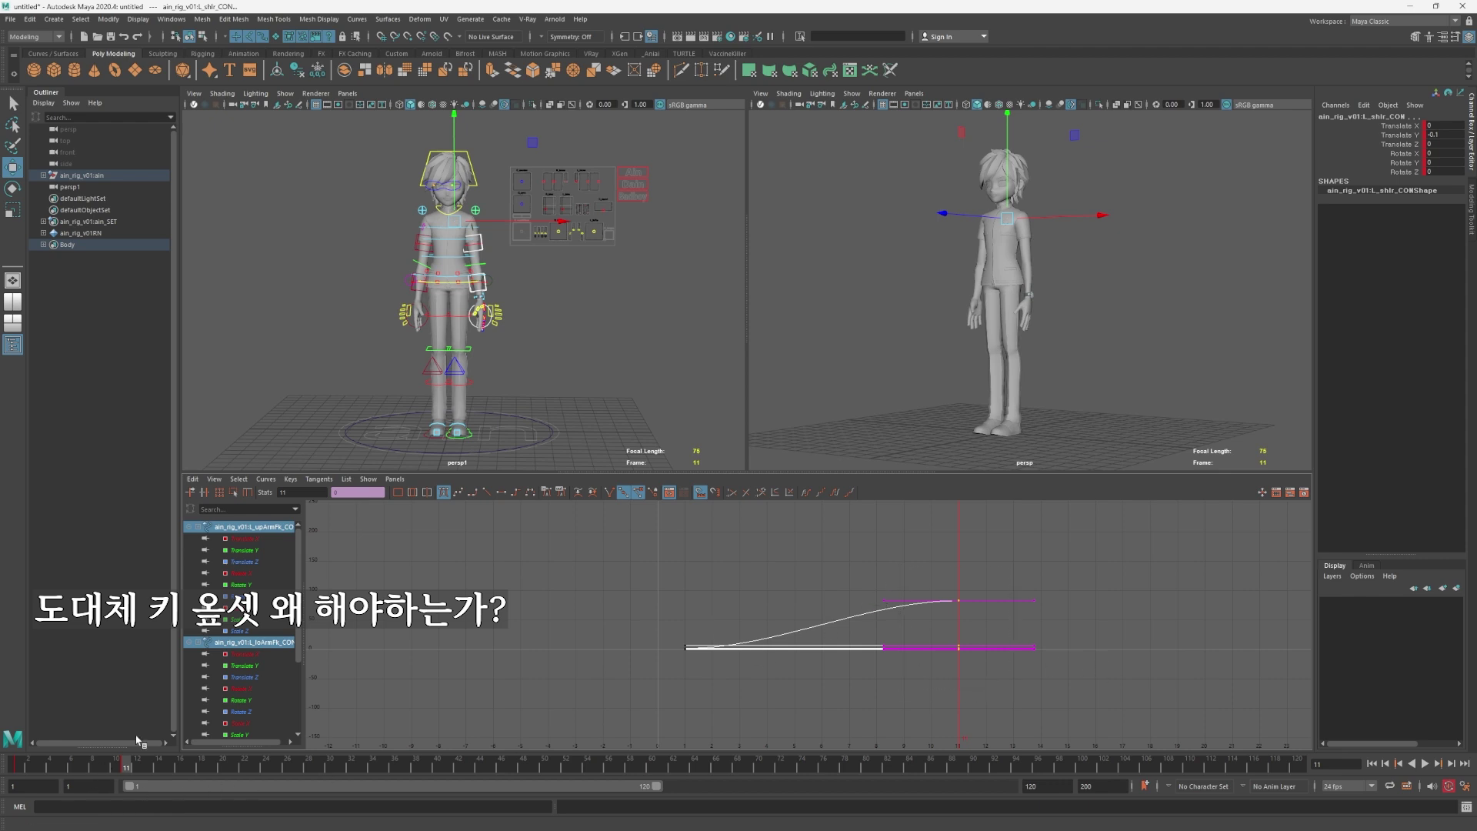
Add the right arm and shoulder controls to the selection and compare both sides' curves in the Graph Editor.
key(q)
click(413, 262)
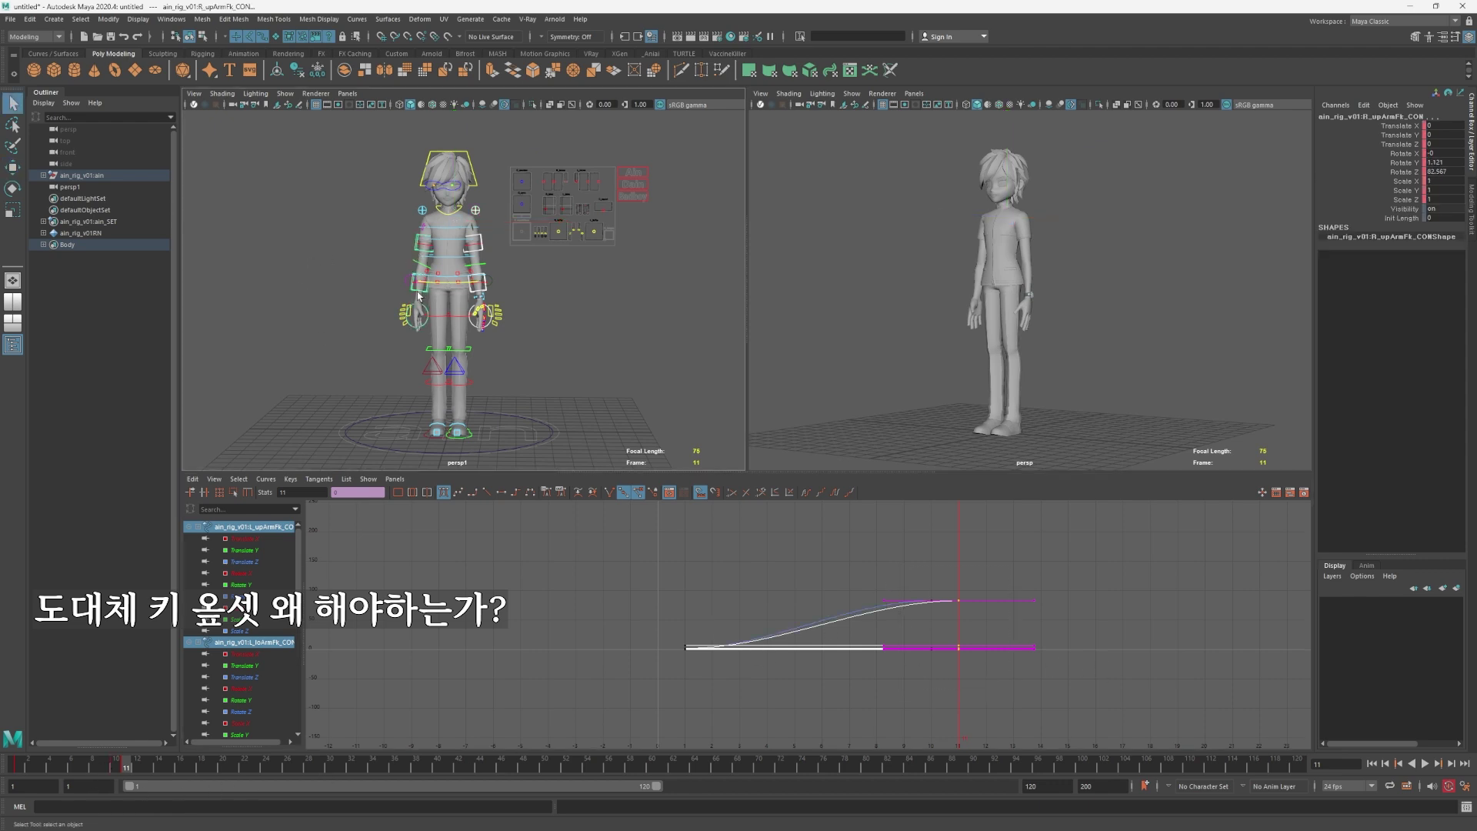
click(417, 295)
click(421, 210)
key(f)
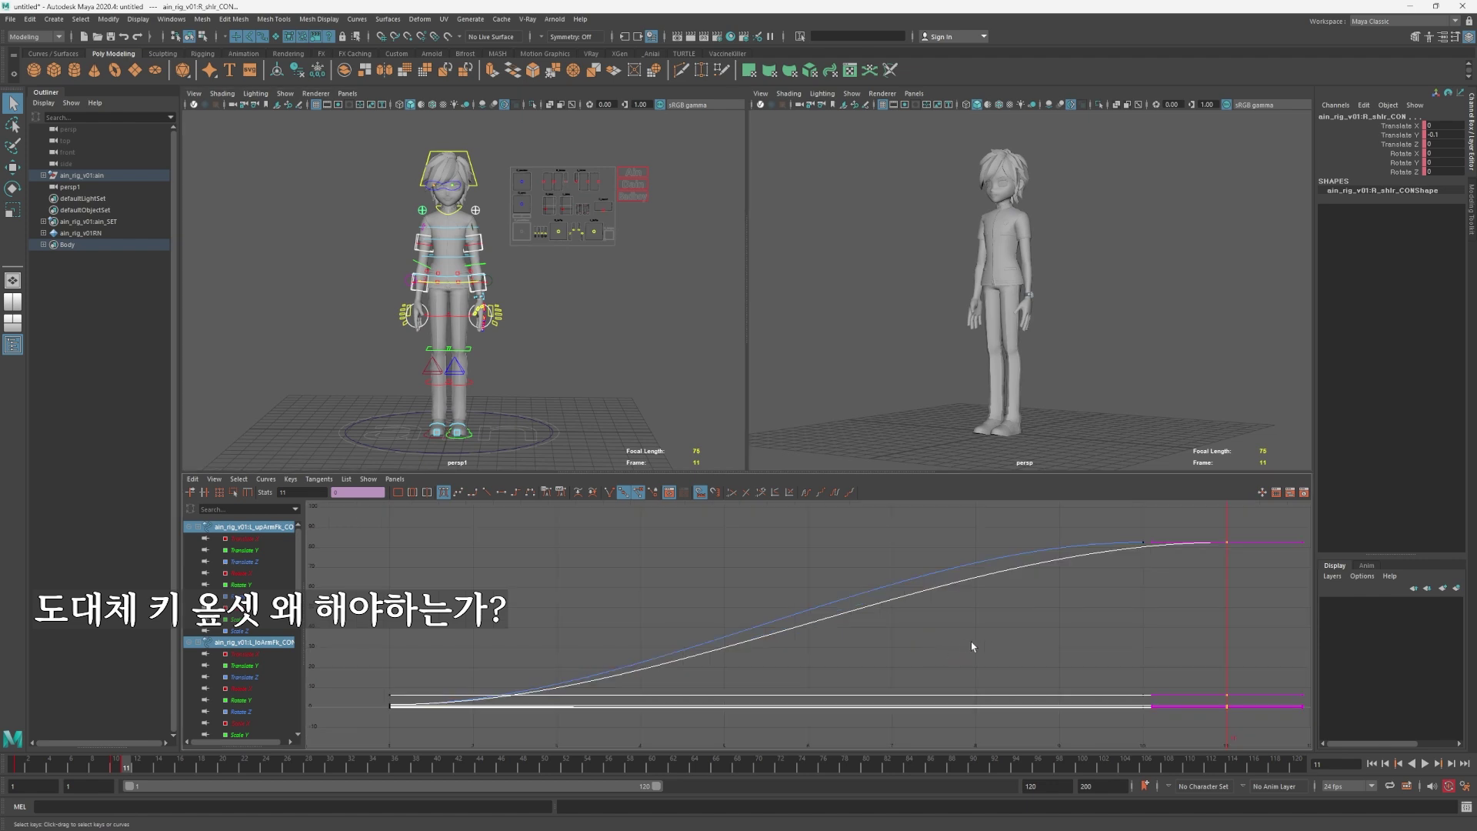
drag(988, 504, 878, 717)
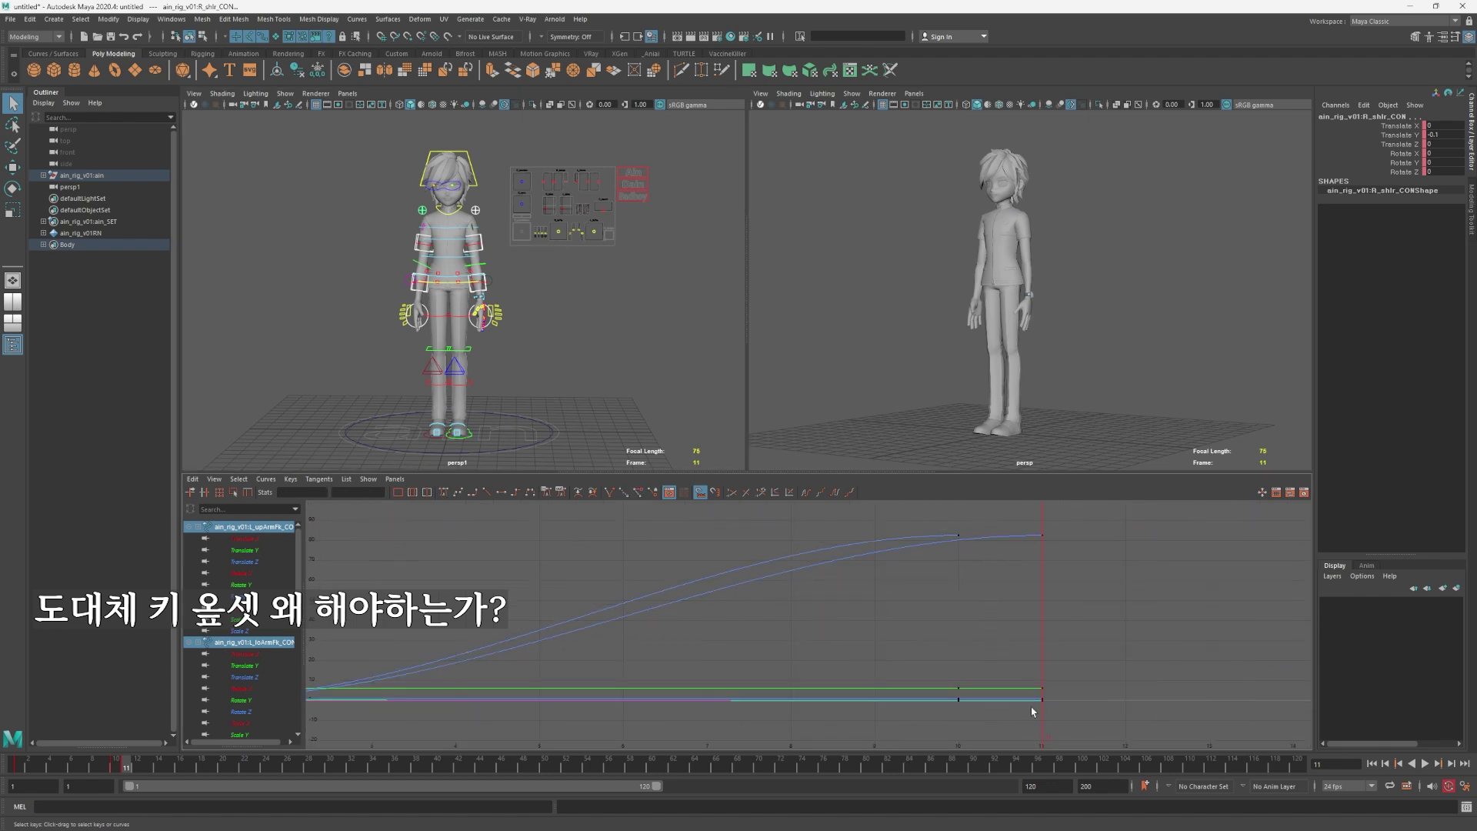
drag(988, 716, 1156, 505)
drag(1124, 600, 1159, 661)
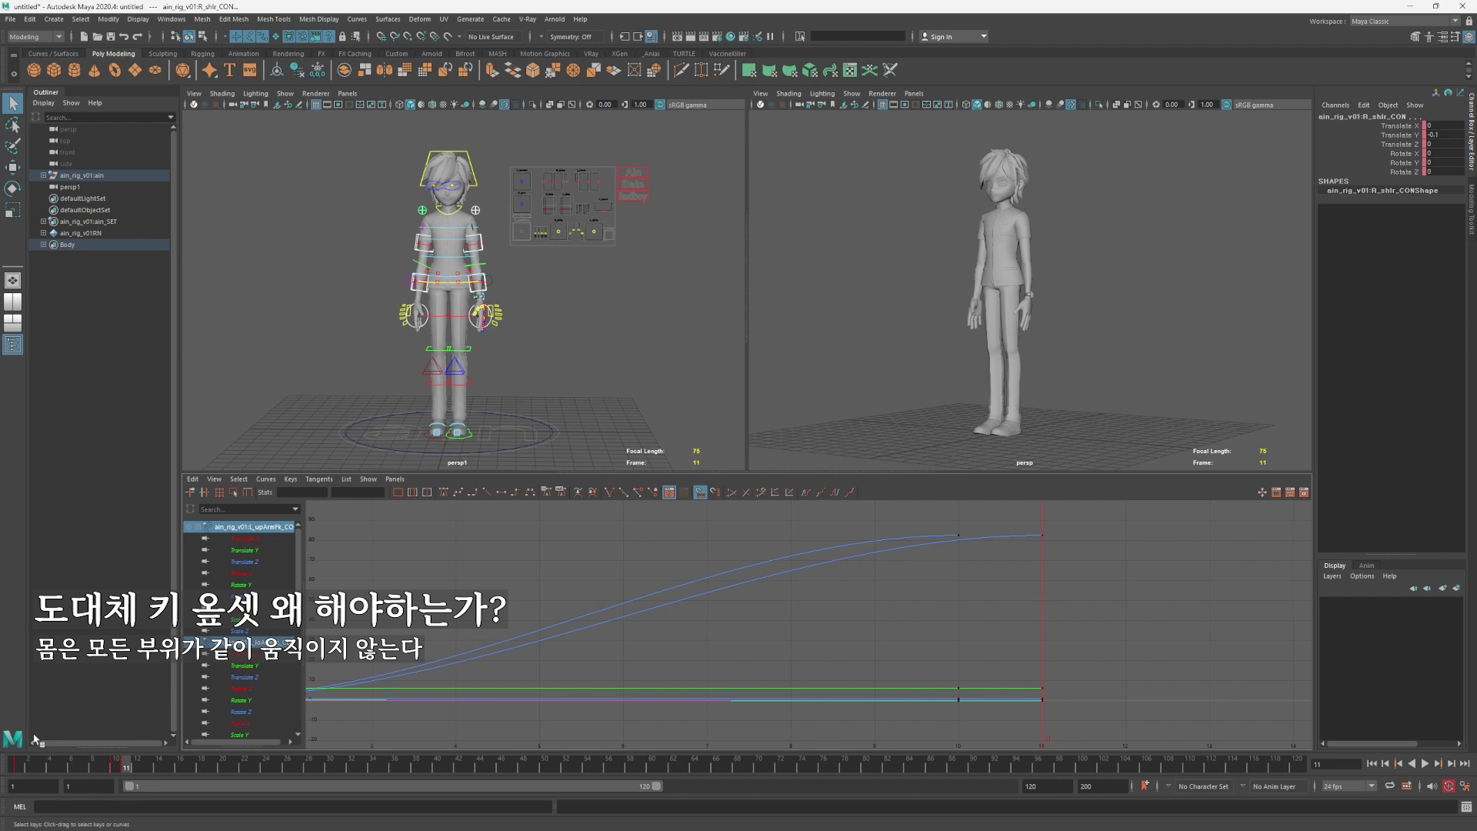
mouse_move(22, 770)
mouse_down()
mouse_move(104, 773)
mouse_move(16, 773)
mouse_up()
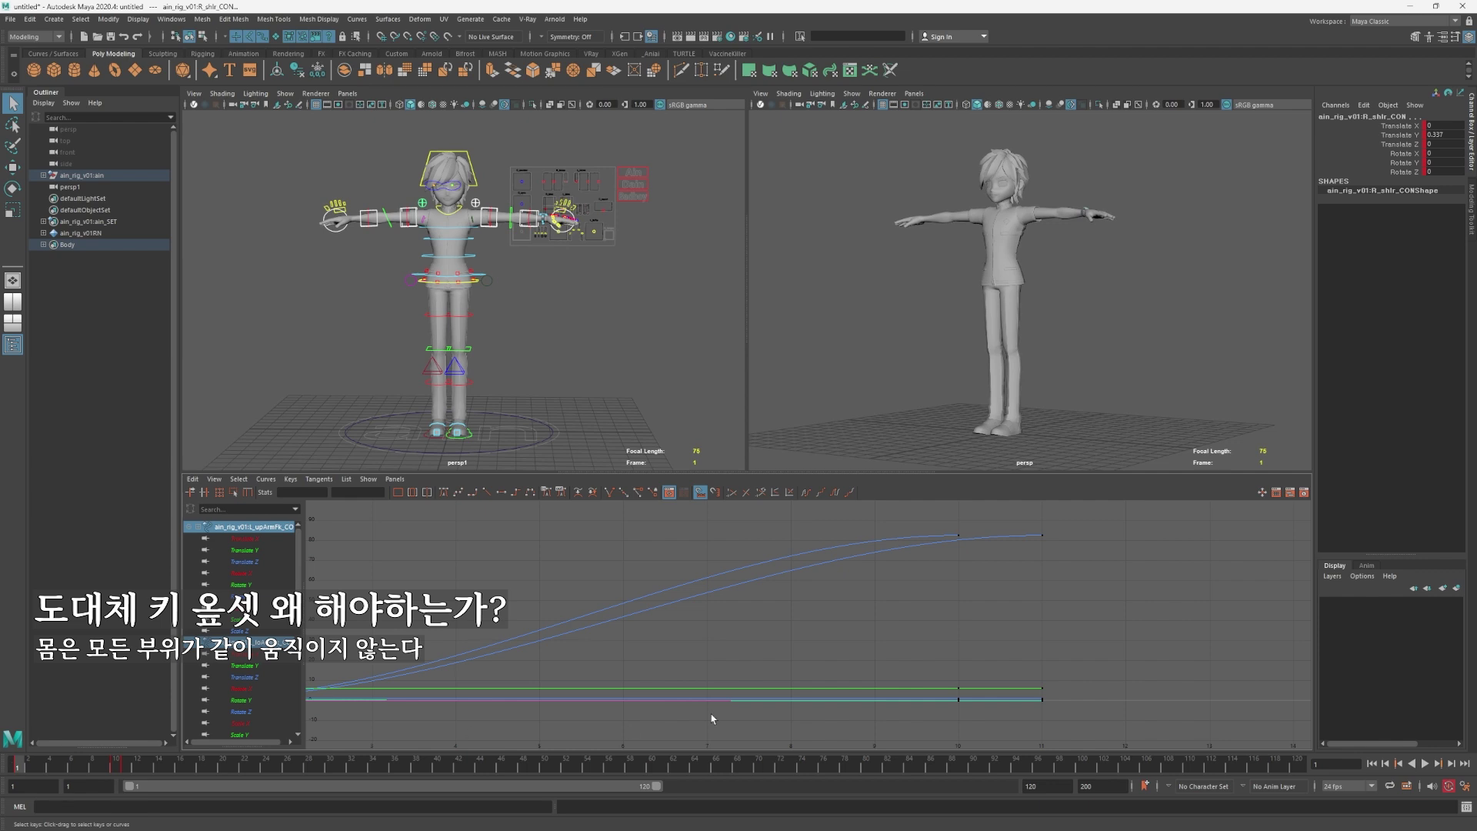
drag(998, 727, 927, 523)
drag(50, 771, 105, 773)
key(a)
key(q)
key(ctrl+z)
key(ctrl+z)
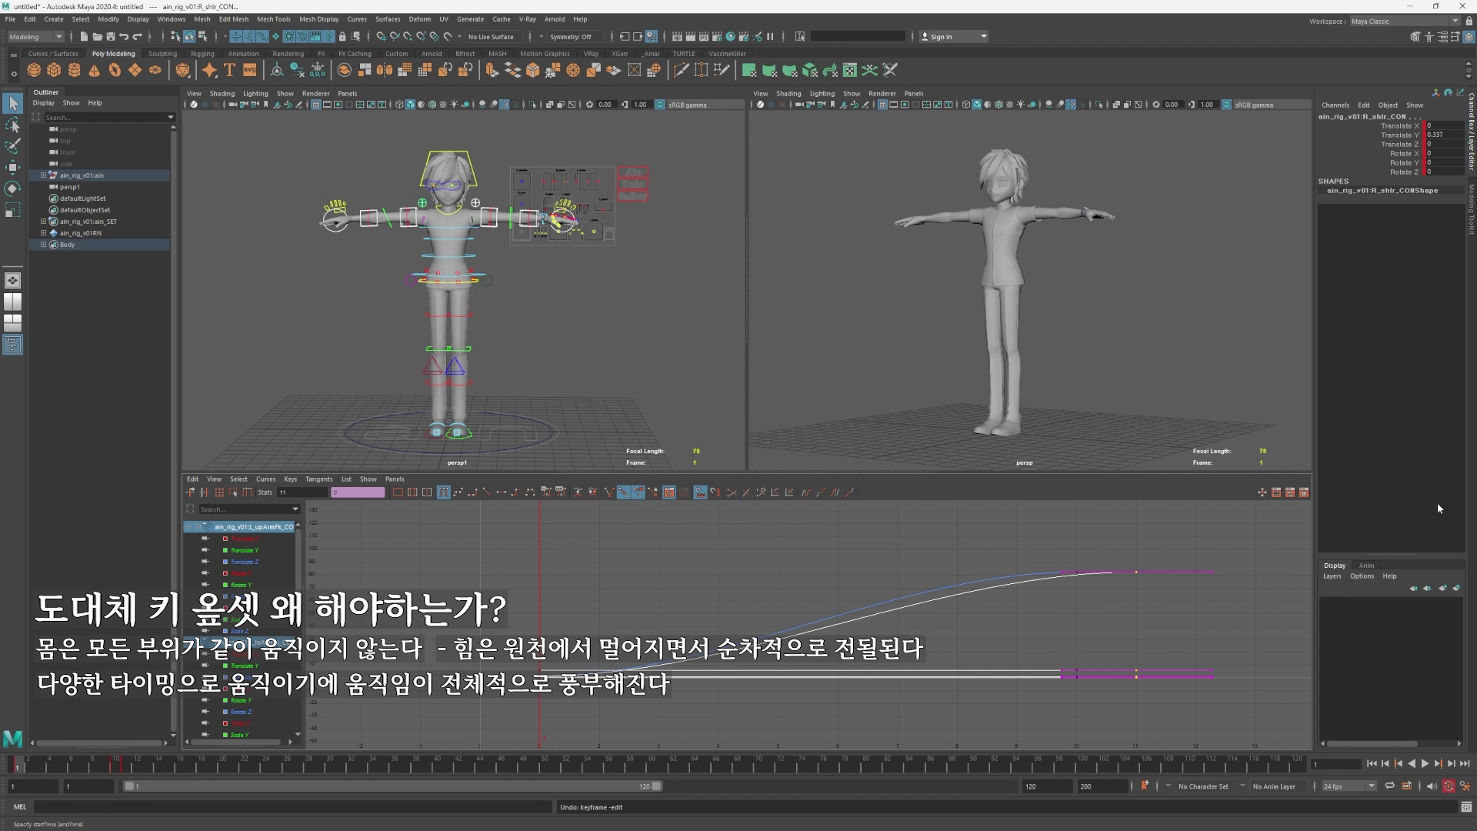
Play back the offset arm motion once more and delete the selected arm and shoulder controls' keys after frame 1.
key(alt+v)
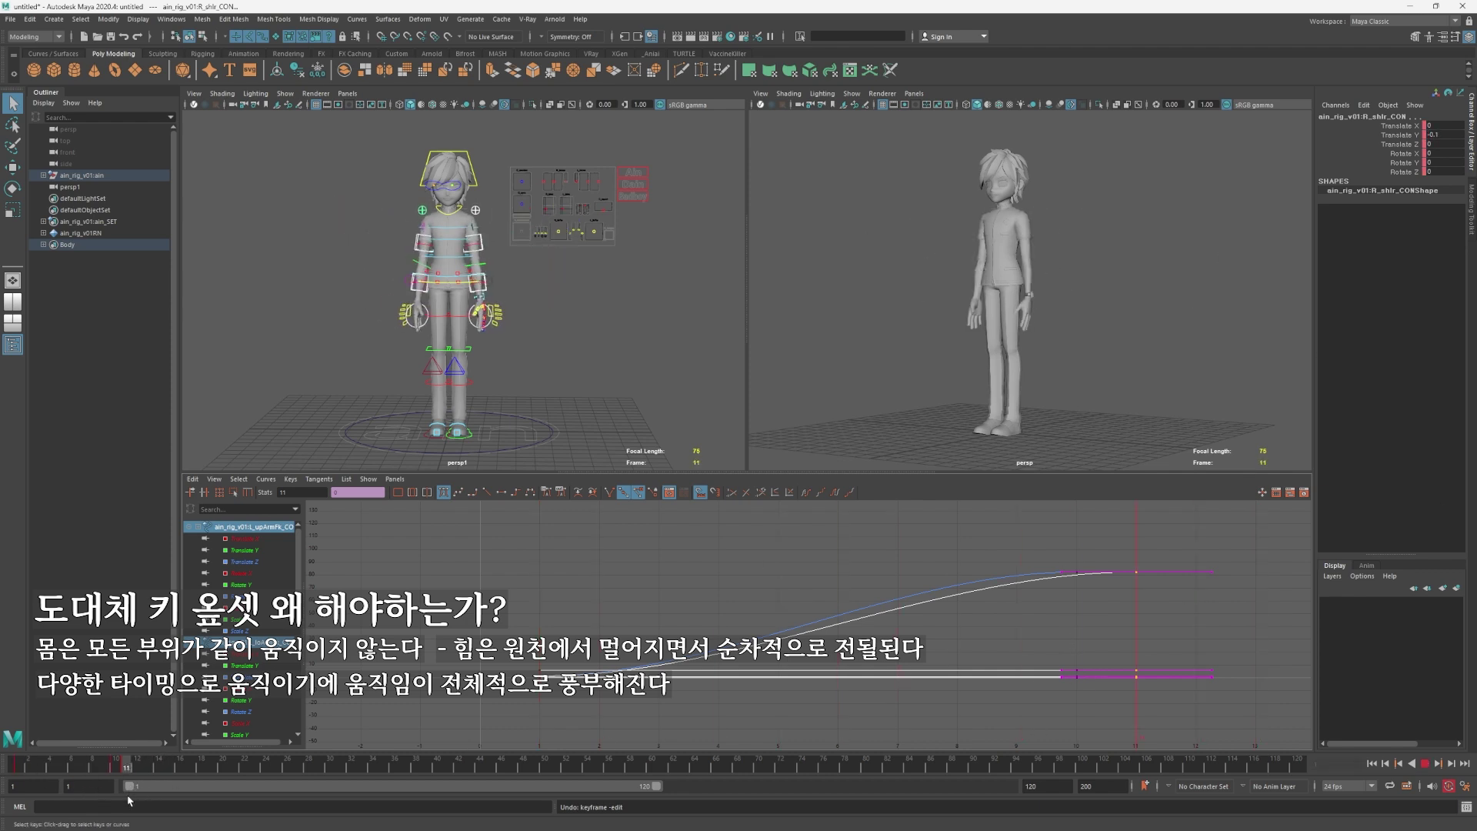
key(alt+v)
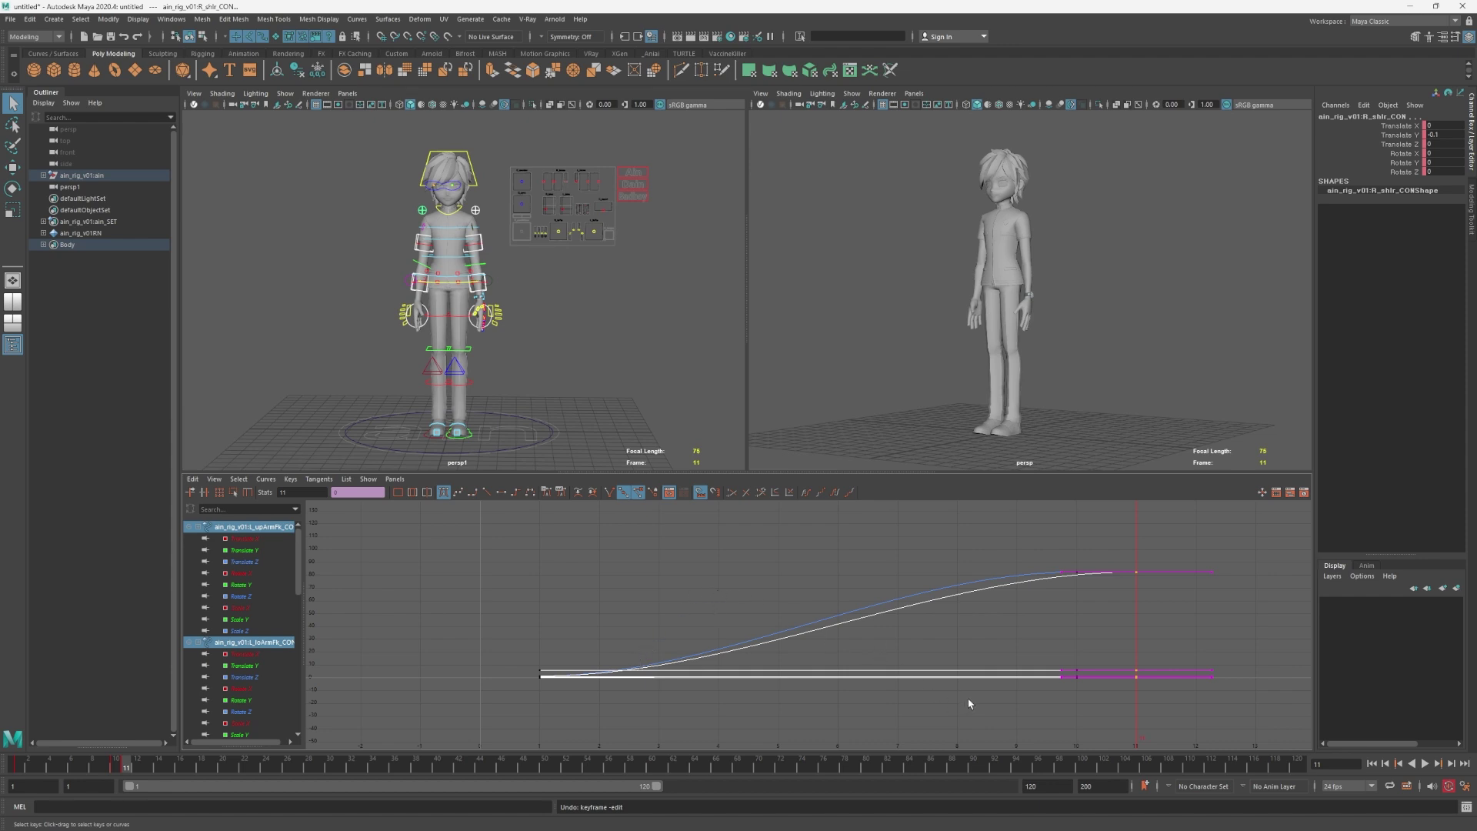
drag(1186, 713, 1121, 546)
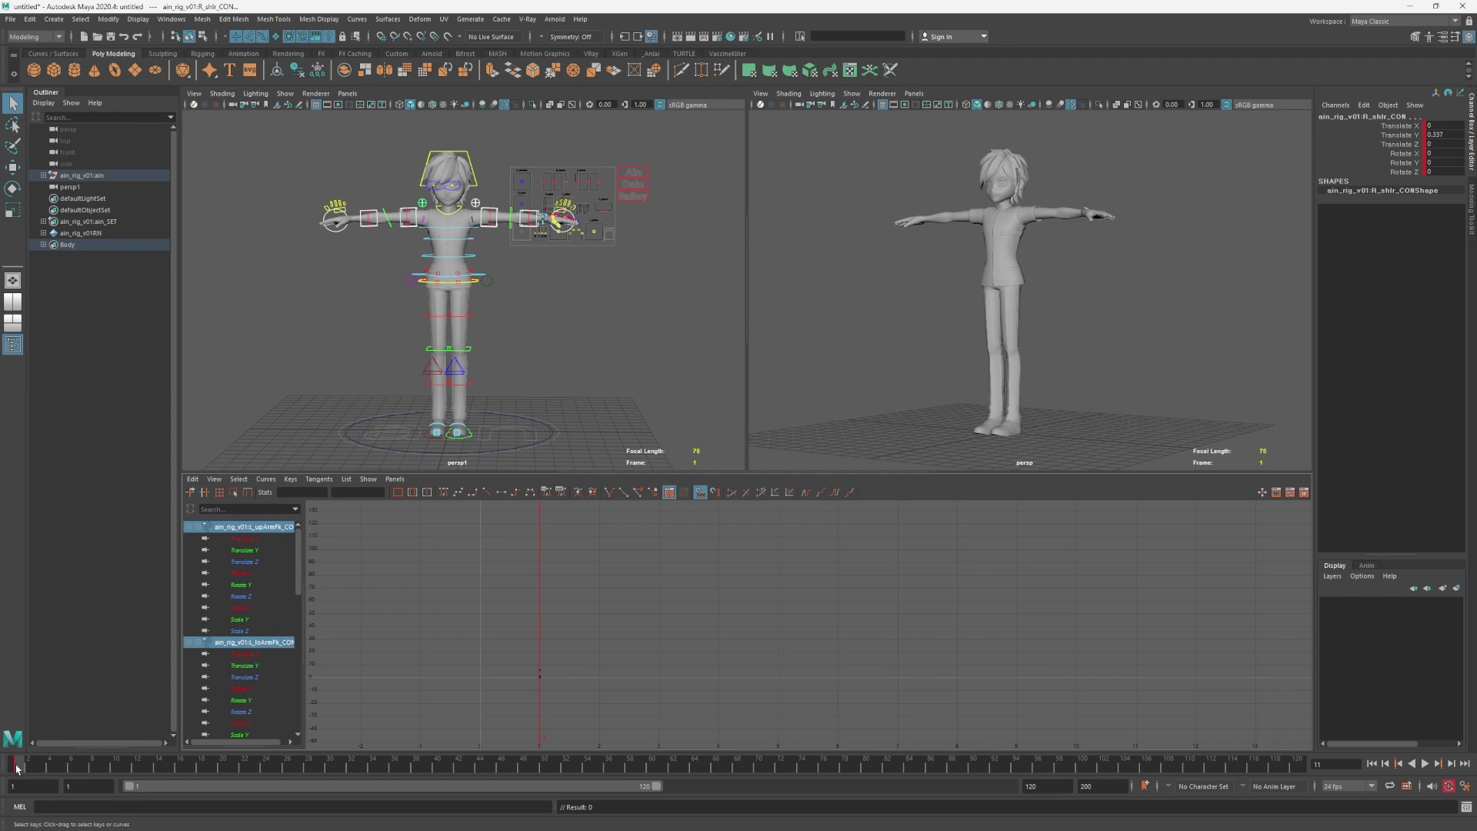
At frame 8, rotate the right upper arm control down so the arm hangs beside the body.
mouse_move(18, 766)
mouse_down()
mouse_move(91, 773)
mouse_move(33, 762)
mouse_up()
click(389, 233)
click(419, 216)
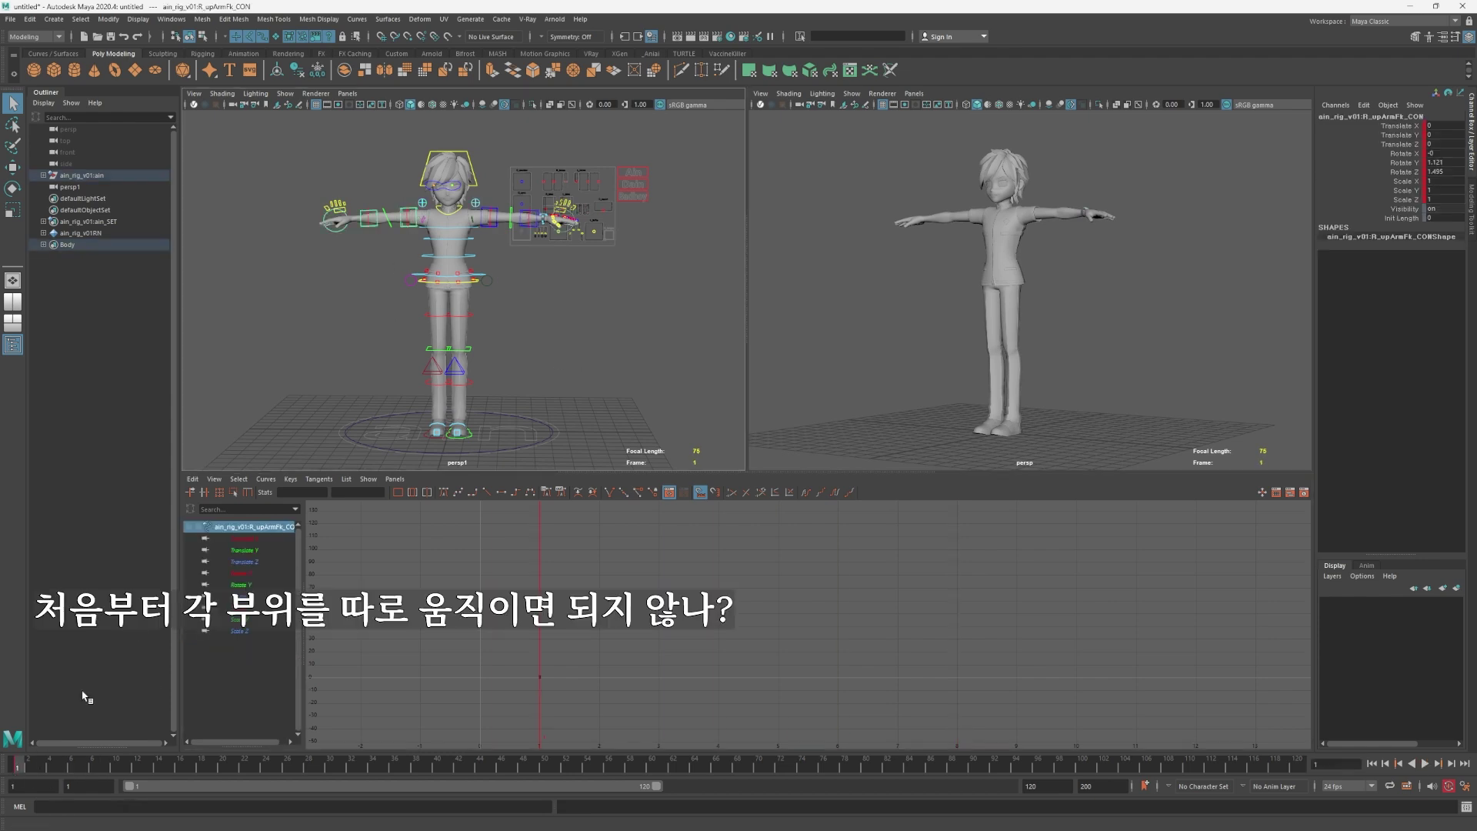
click(92, 765)
key(e)
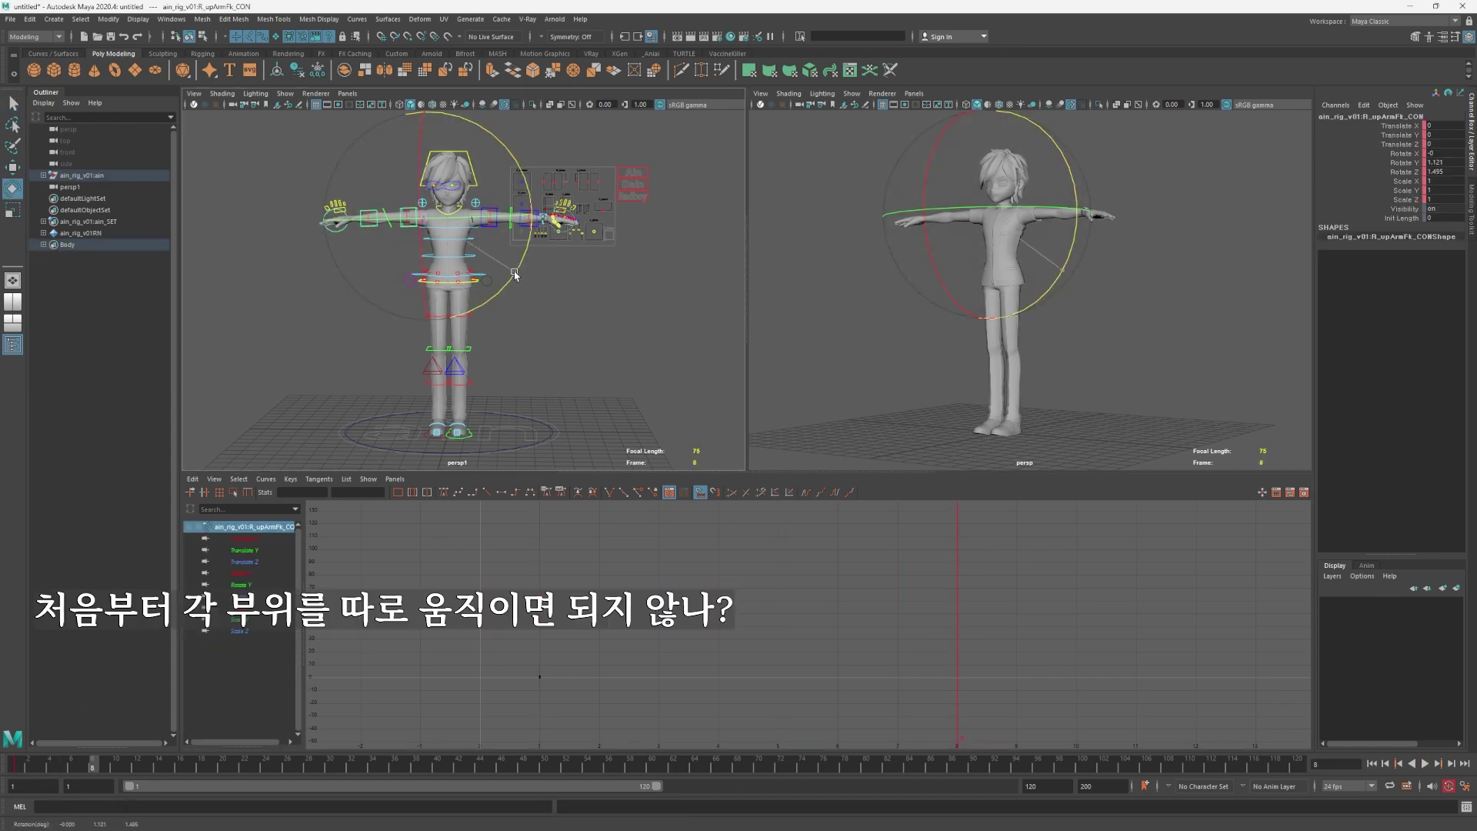
drag(499, 268, 416, 209)
key(q)
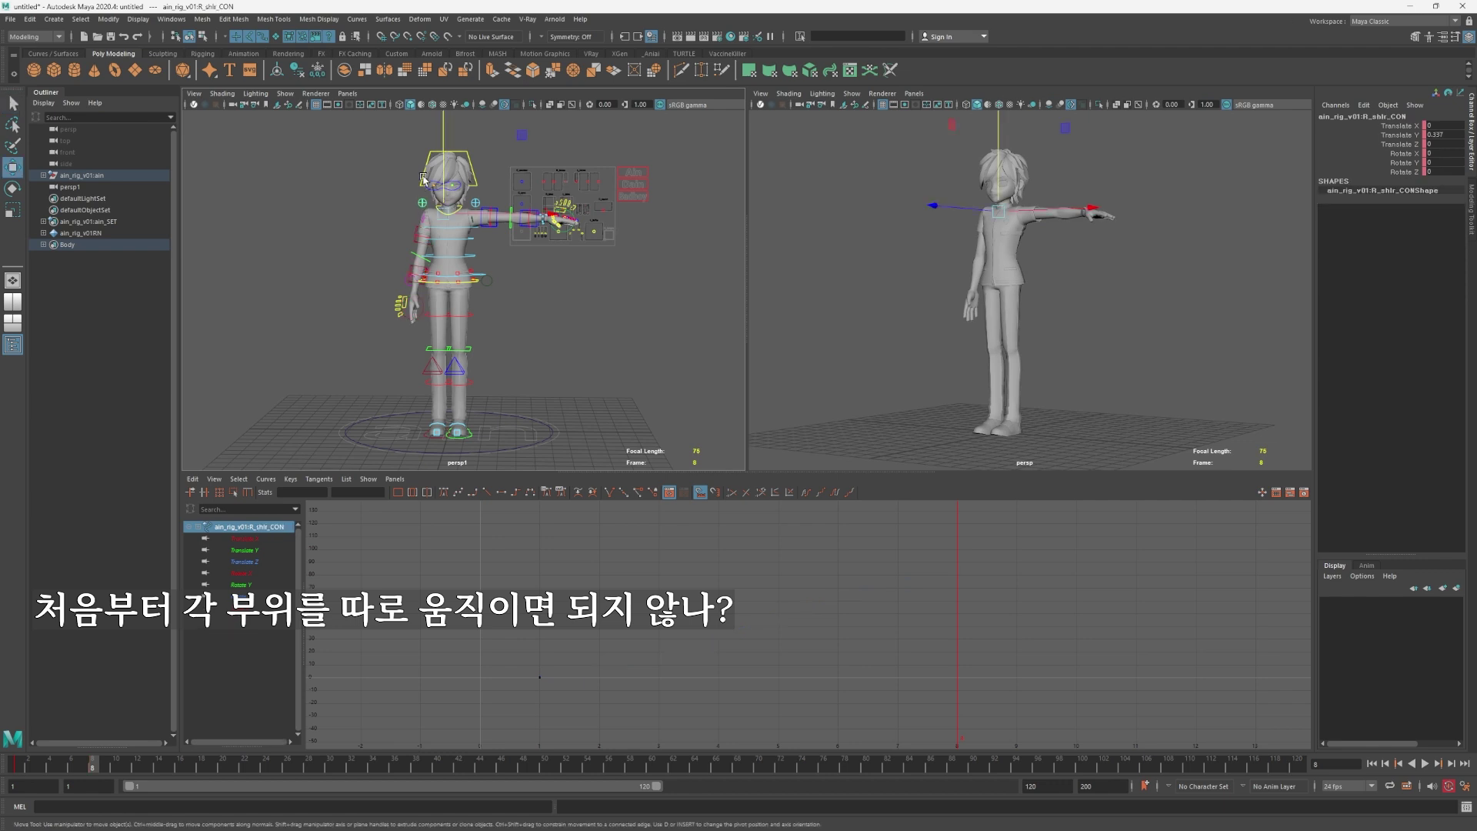
Lower the right shoulder control at frame 8, add the right upper arm to the selection and review the motion back to frame 1.
click(419, 212)
key(w)
key(q)
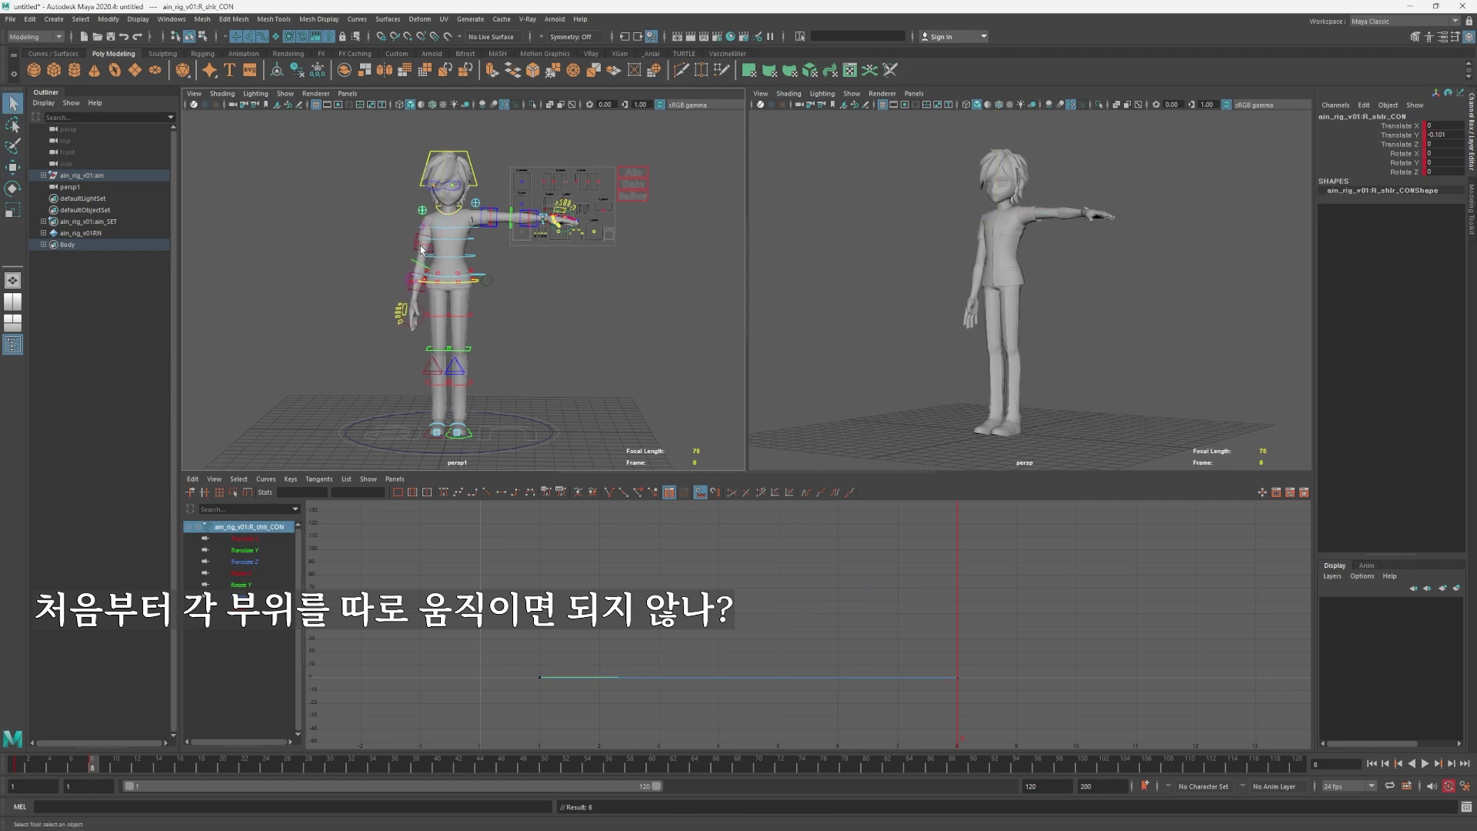
shift+click(420, 252)
drag(31, 766, 17, 767)
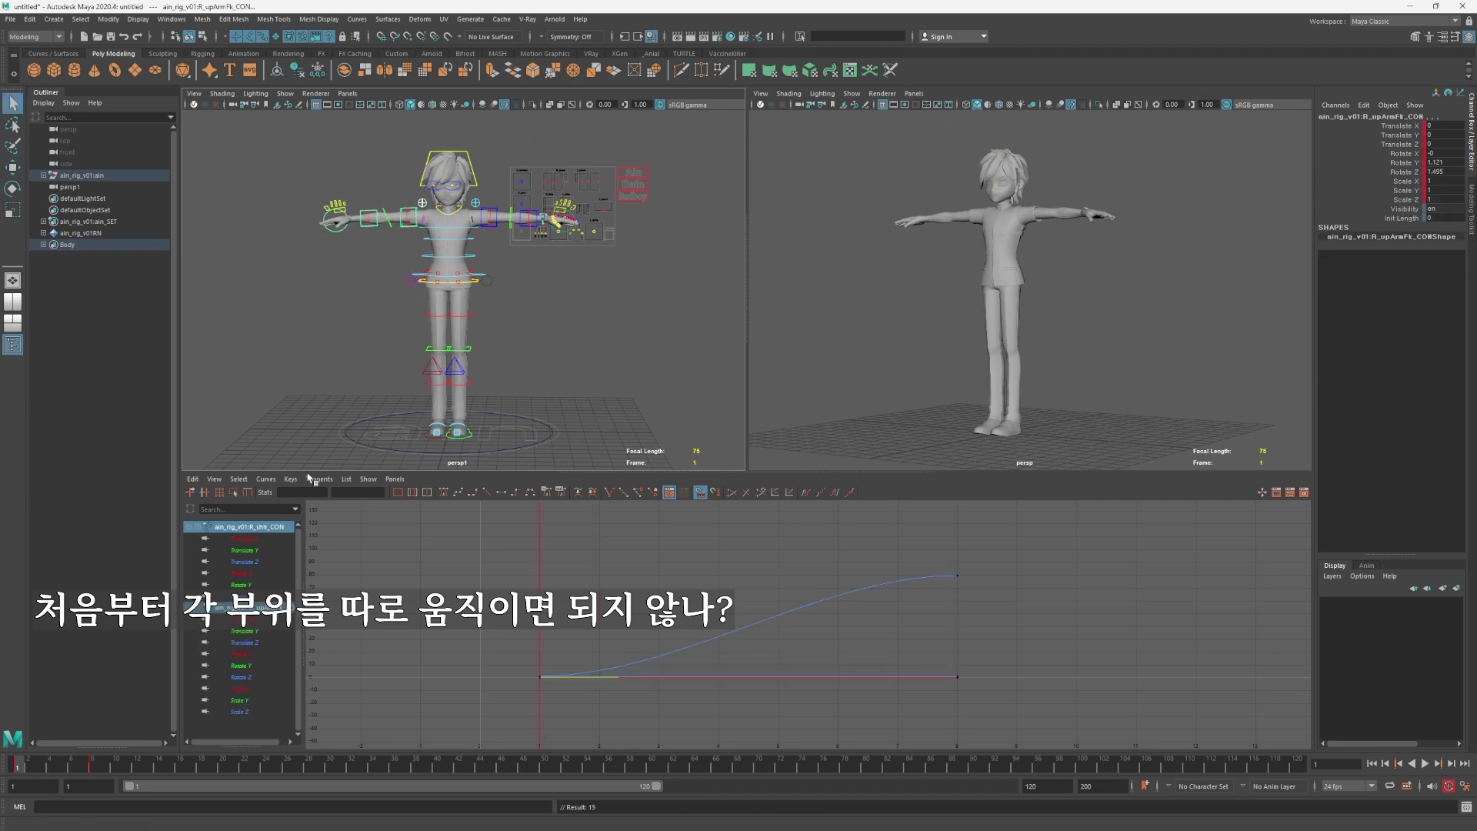
At frame 9, rotate the left upper arm control about 78° in Z so the arm hangs beside the body.
click(492, 217)
click(105, 766)
key(e)
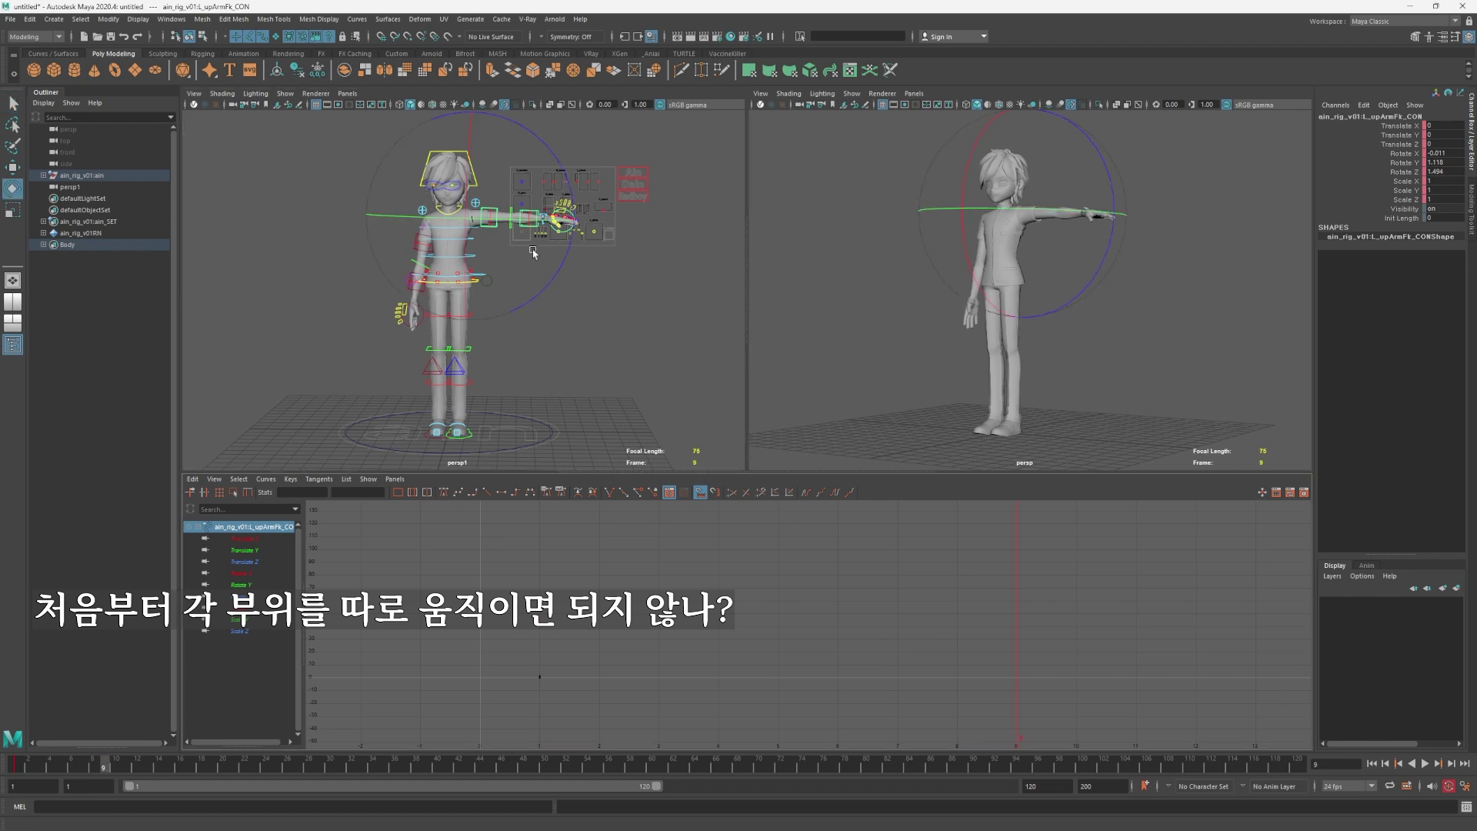
click(417, 386)
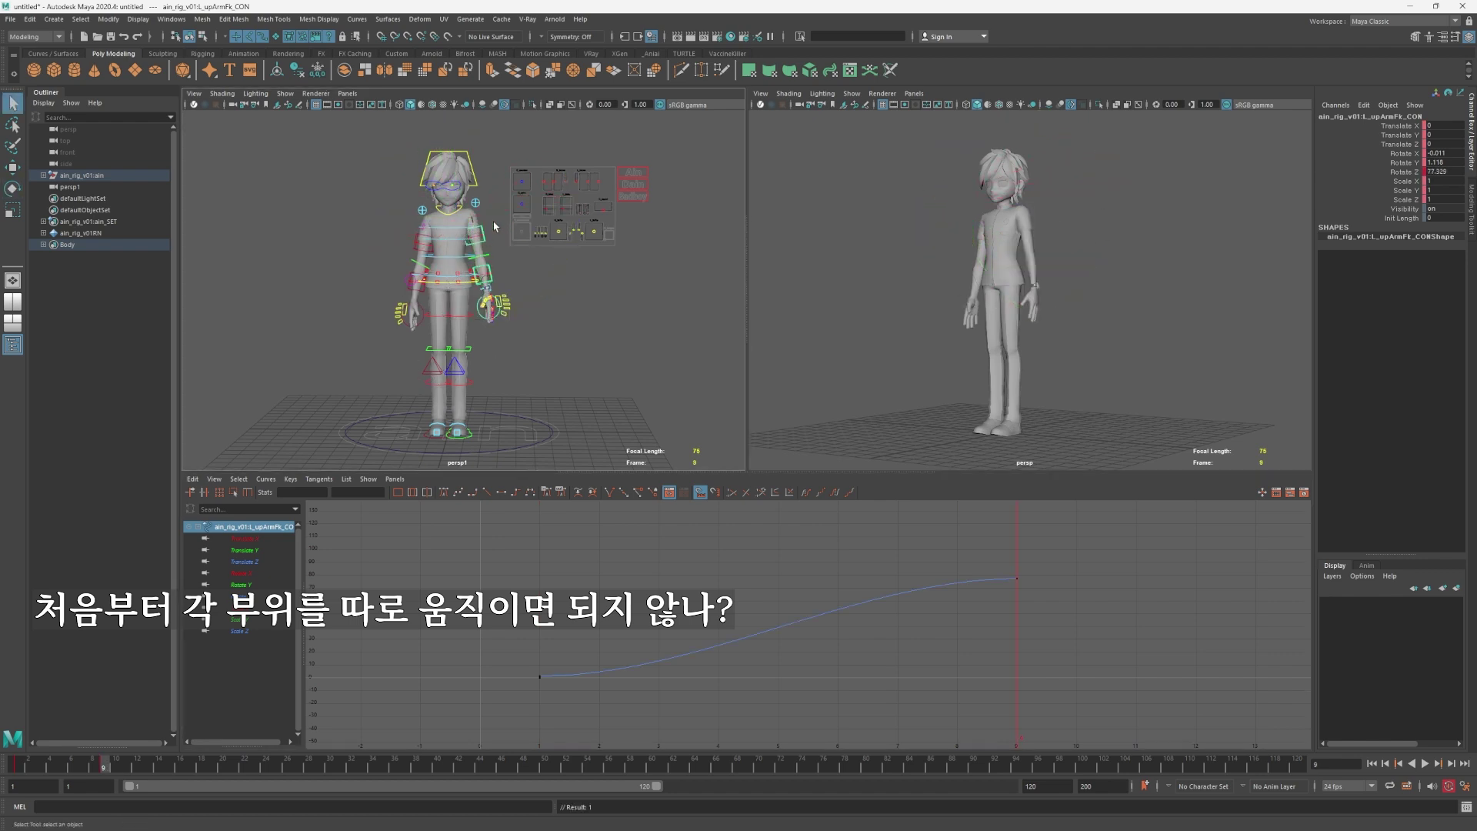
Lower the left shoulder control at frame 9 to match the dropped left arm.
key(w)
click(478, 201)
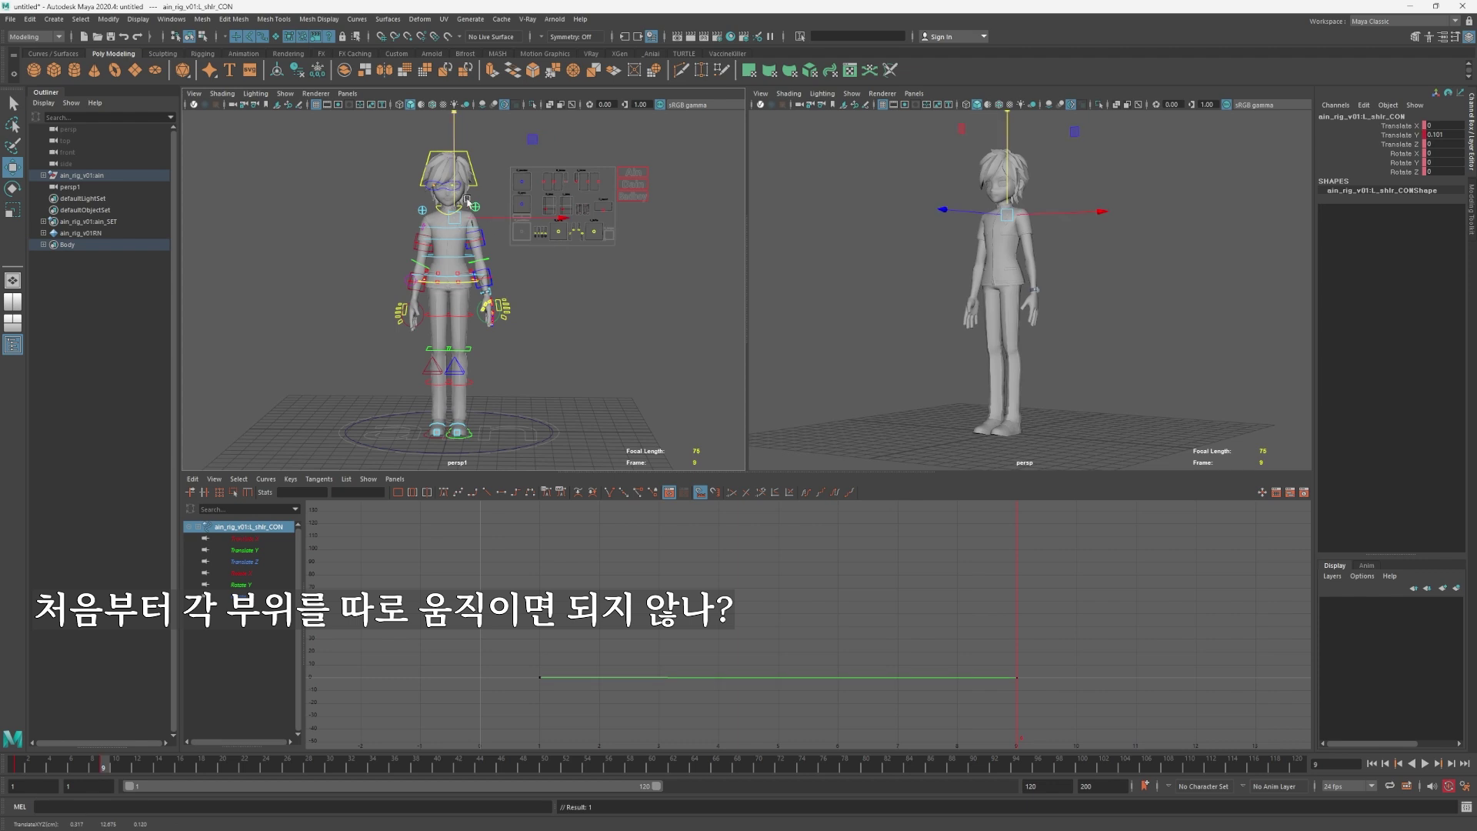
key(q)
Select both sides' shoulder, upper arm and lower arm controls and compare their end keys at frames 8 and 9 in the Graph Editor.
shift+click(483, 245)
shift+click(498, 287)
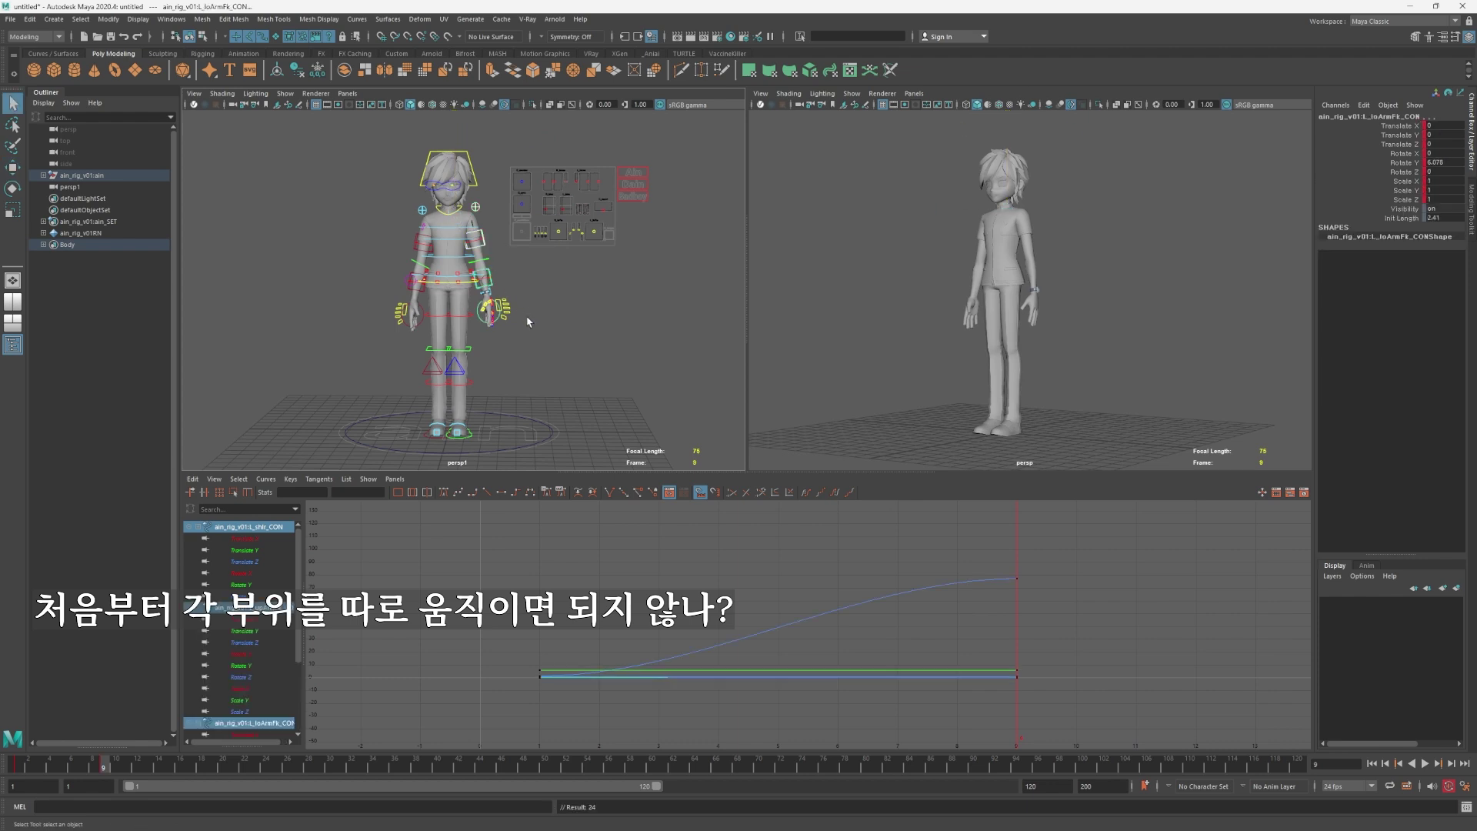
shift+click(415, 284)
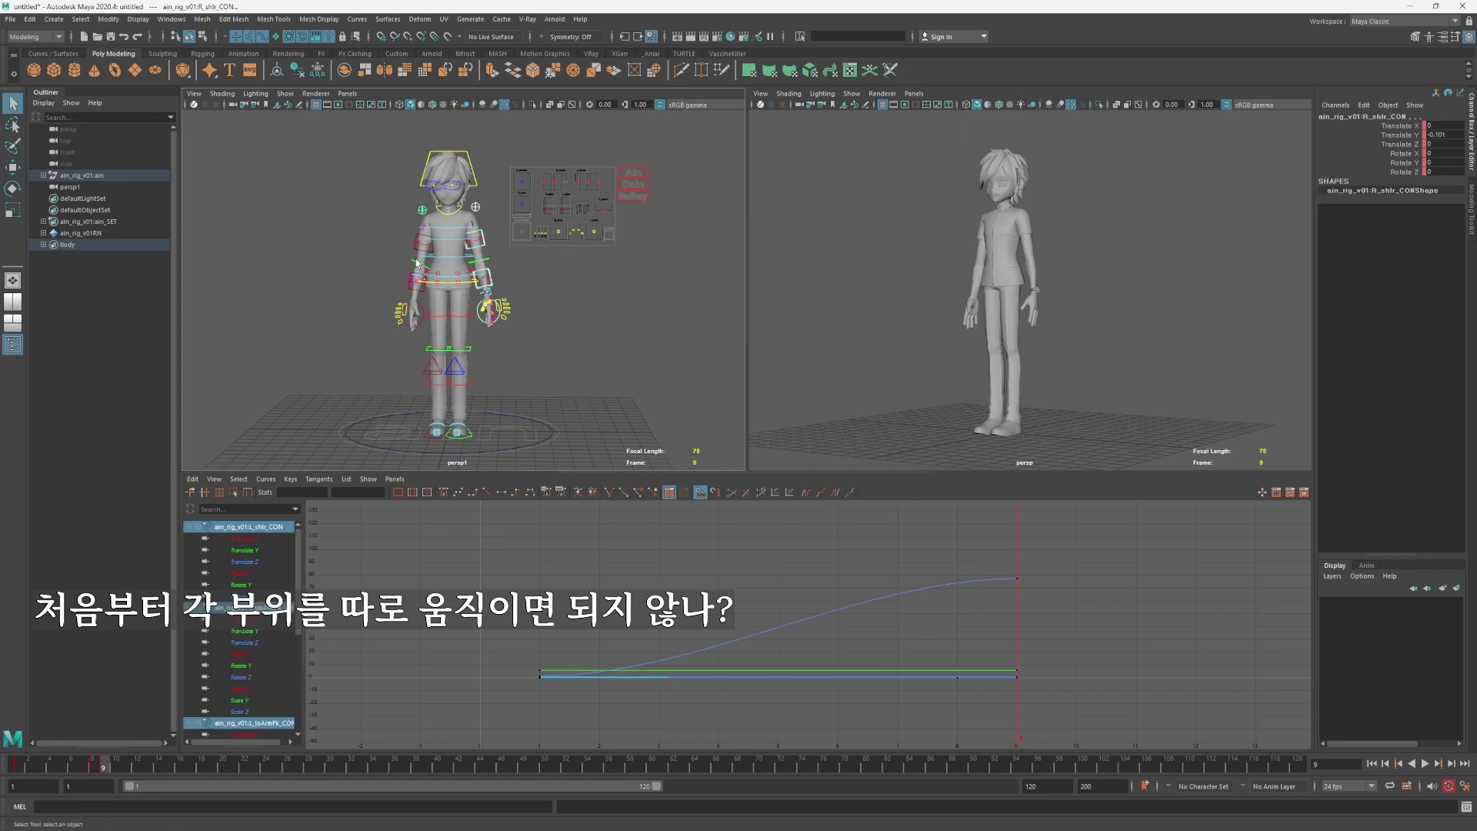
shift+click(422, 245)
shift+click(415, 287)
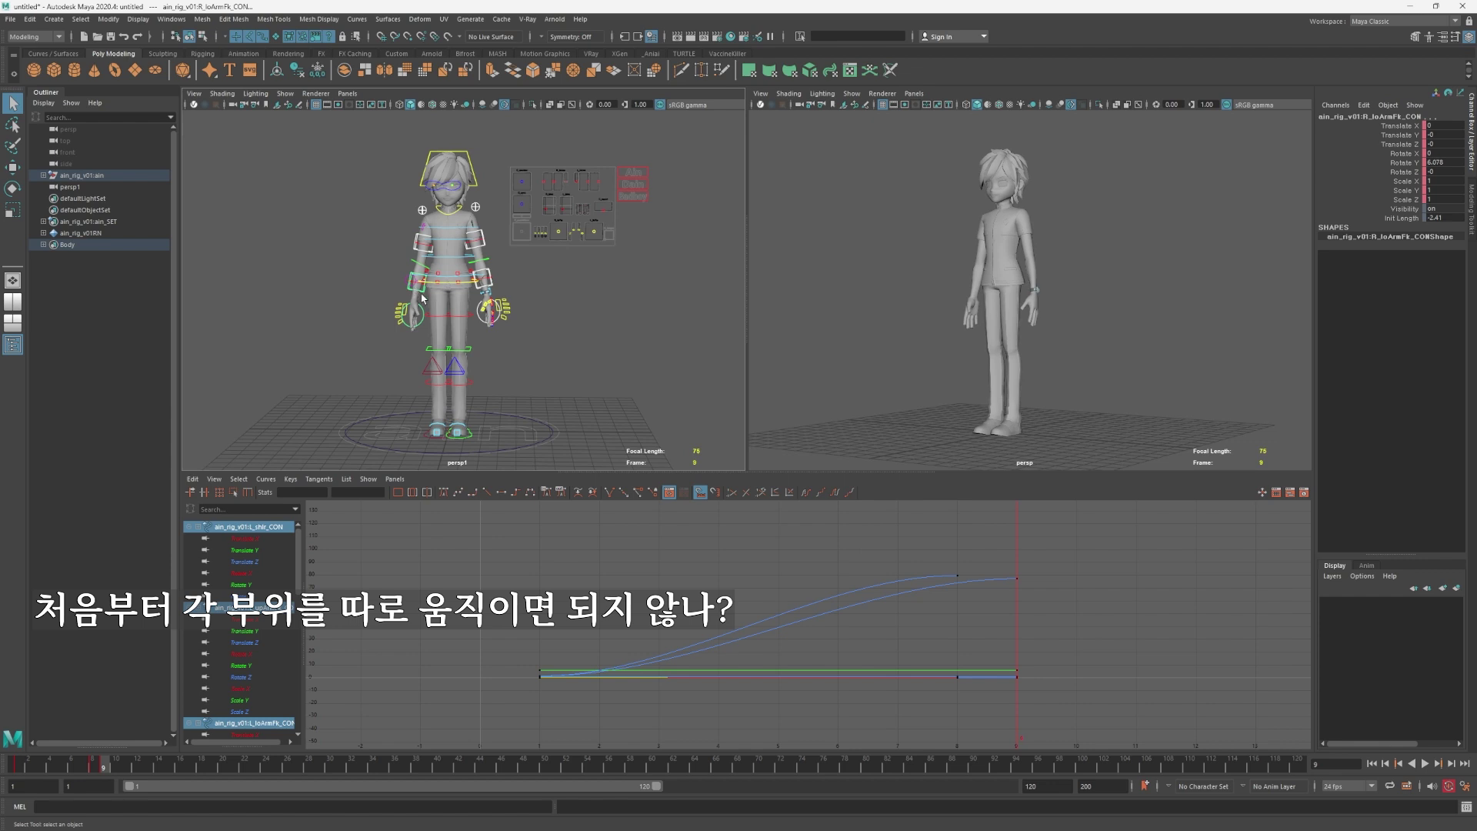
drag(953, 681, 1127, 539)
drag(996, 515, 1105, 727)
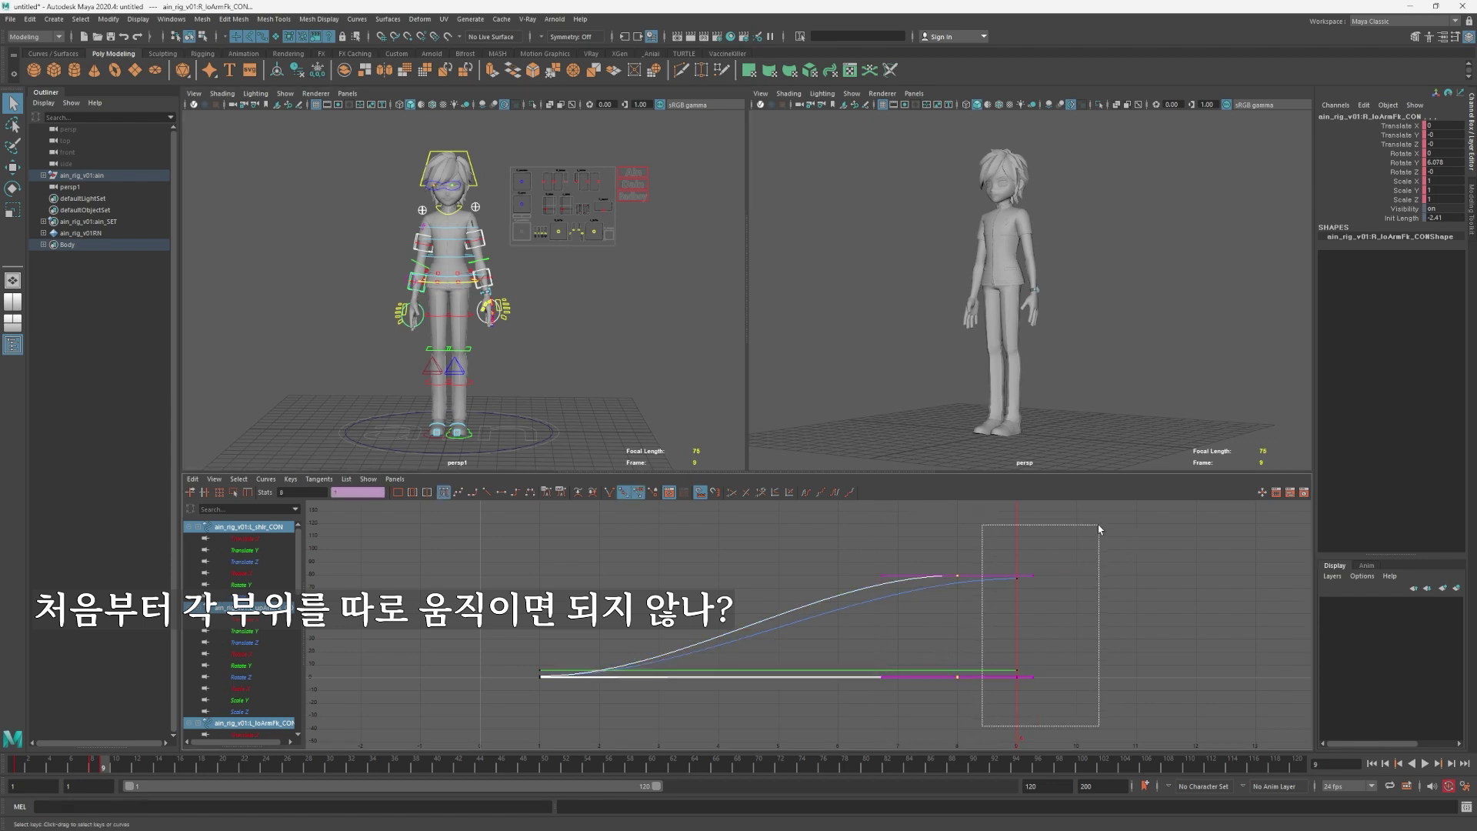
drag(1138, 517, 1125, 569)
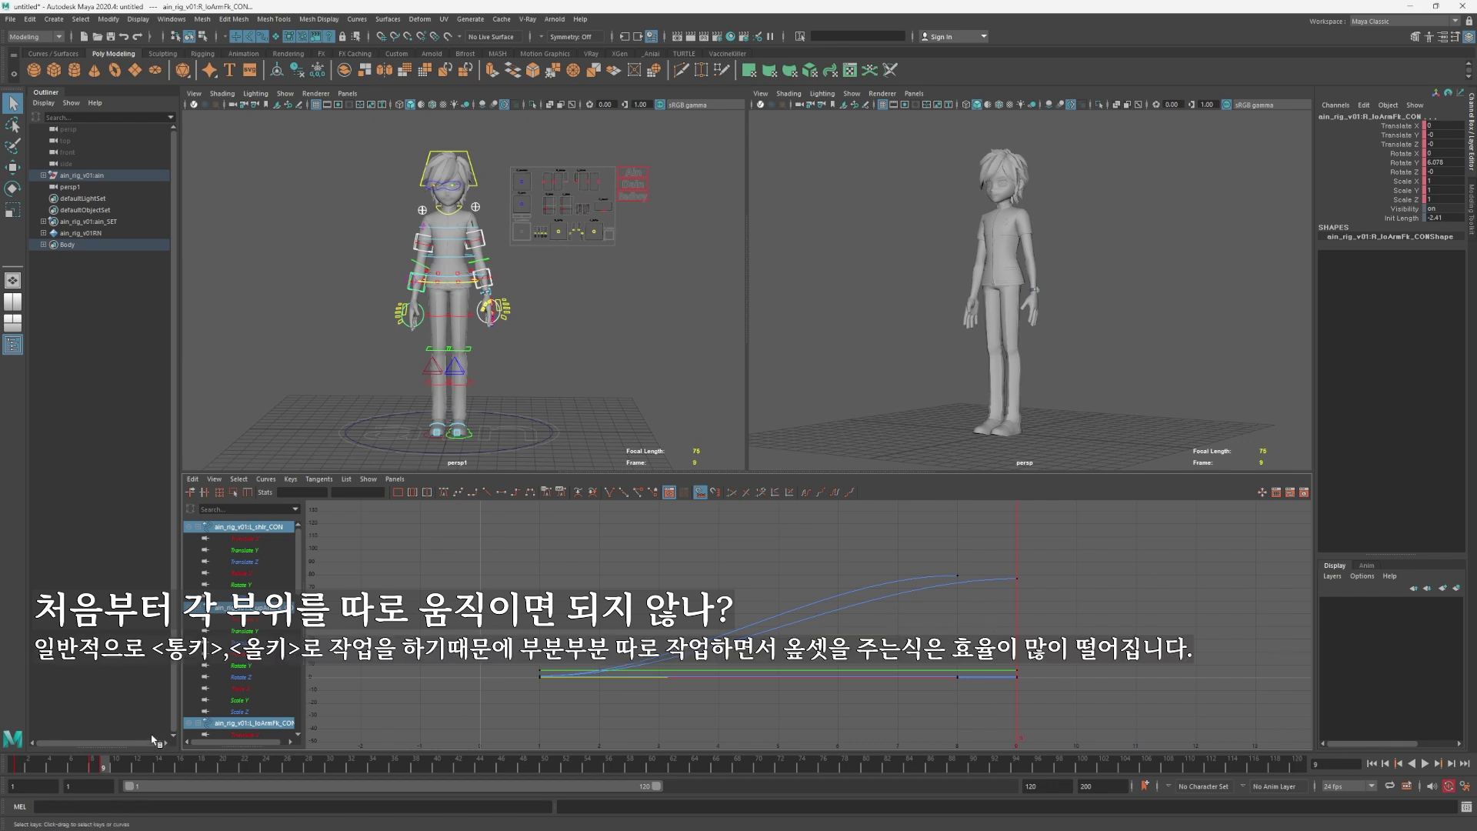
Scrub the arm motion around frames 7 and 8 to examine the offset, and box-select the character's body controls in the viewport.
click(96, 769)
mouse_move(95, 769)
mouse_down()
mouse_move(71, 770)
mouse_move(117, 769)
mouse_move(80, 767)
mouse_up()
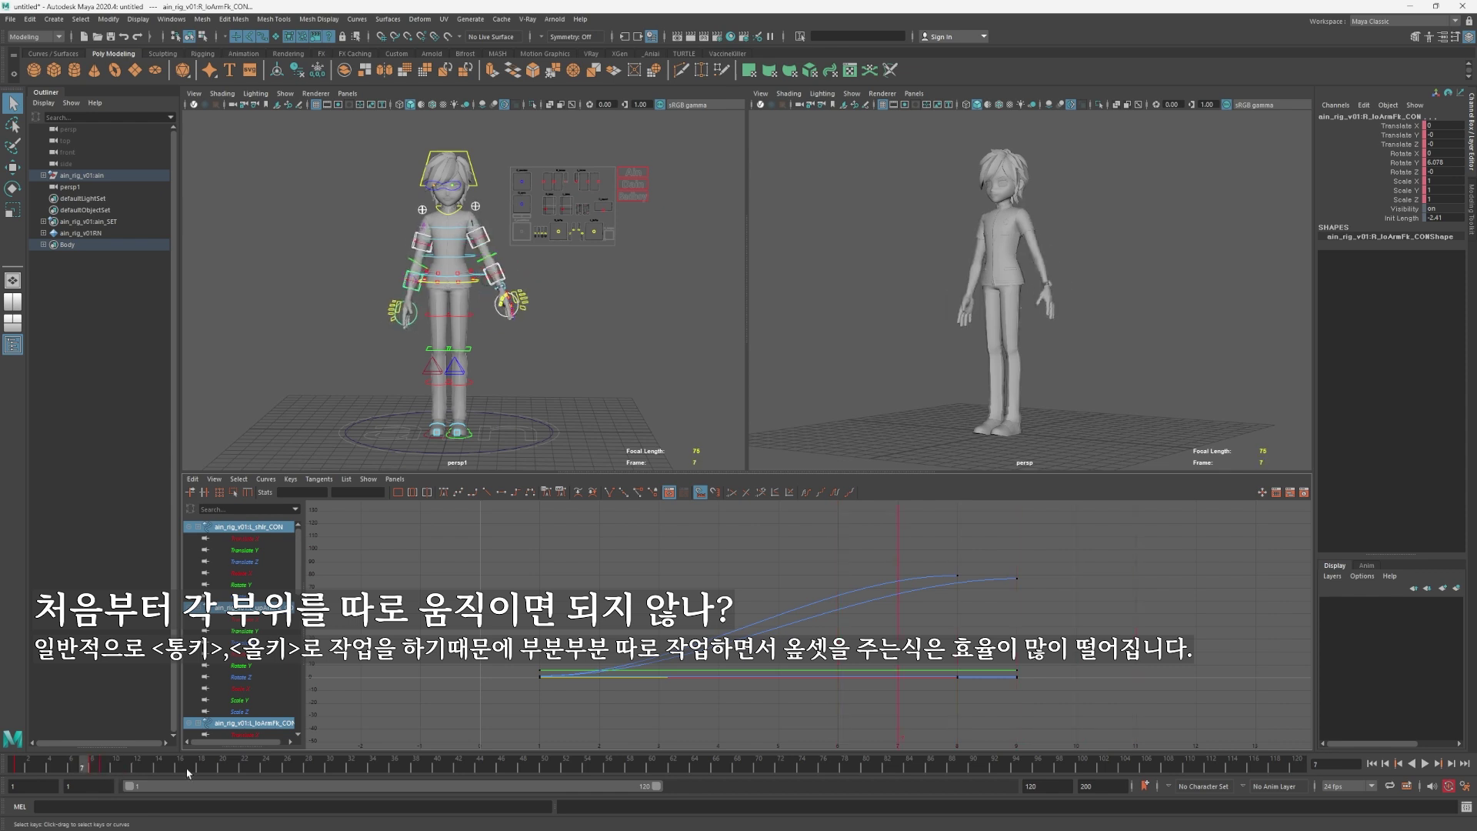
click(92, 765)
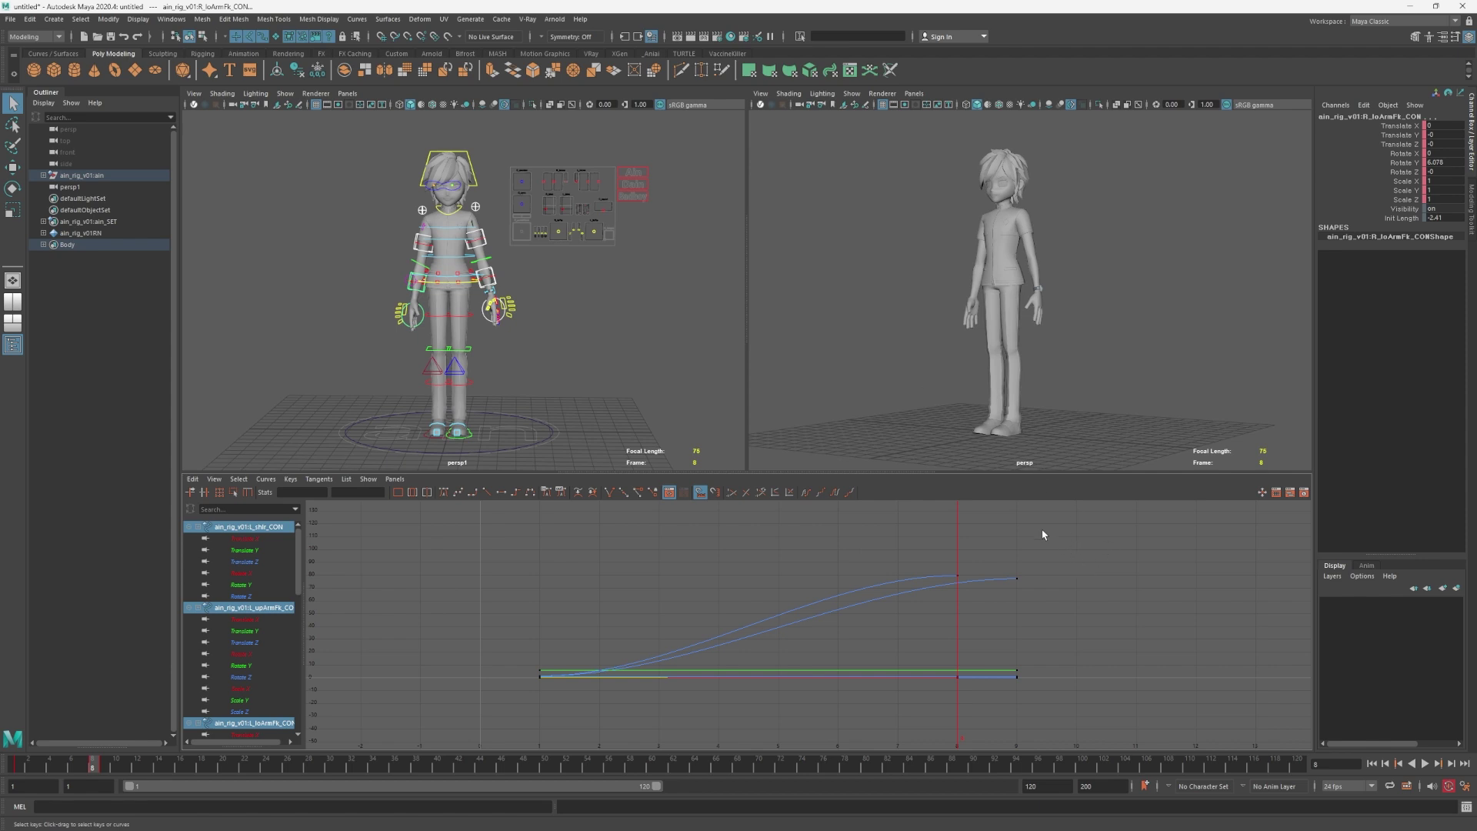
drag(311, 141, 651, 458)
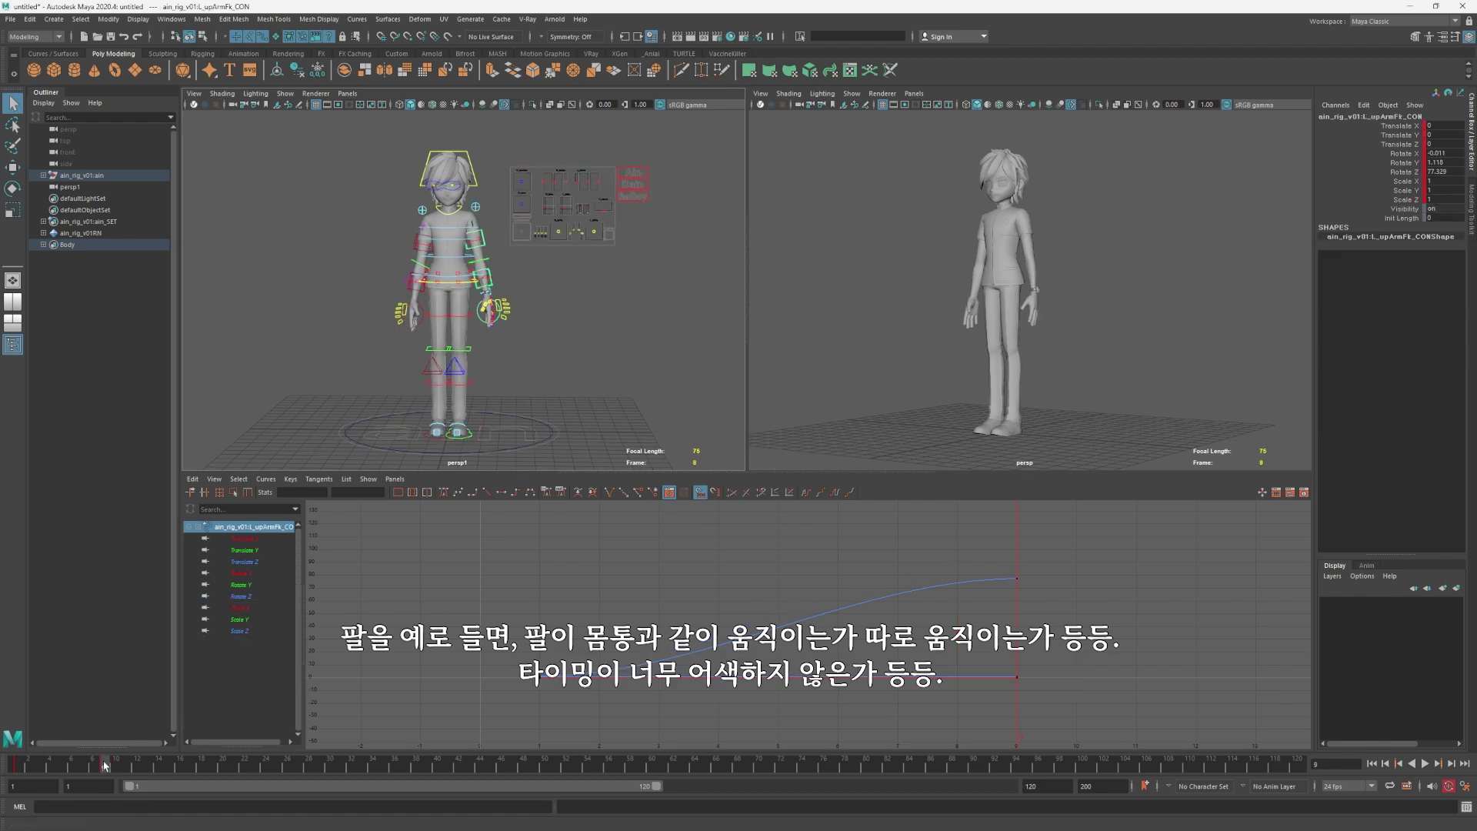